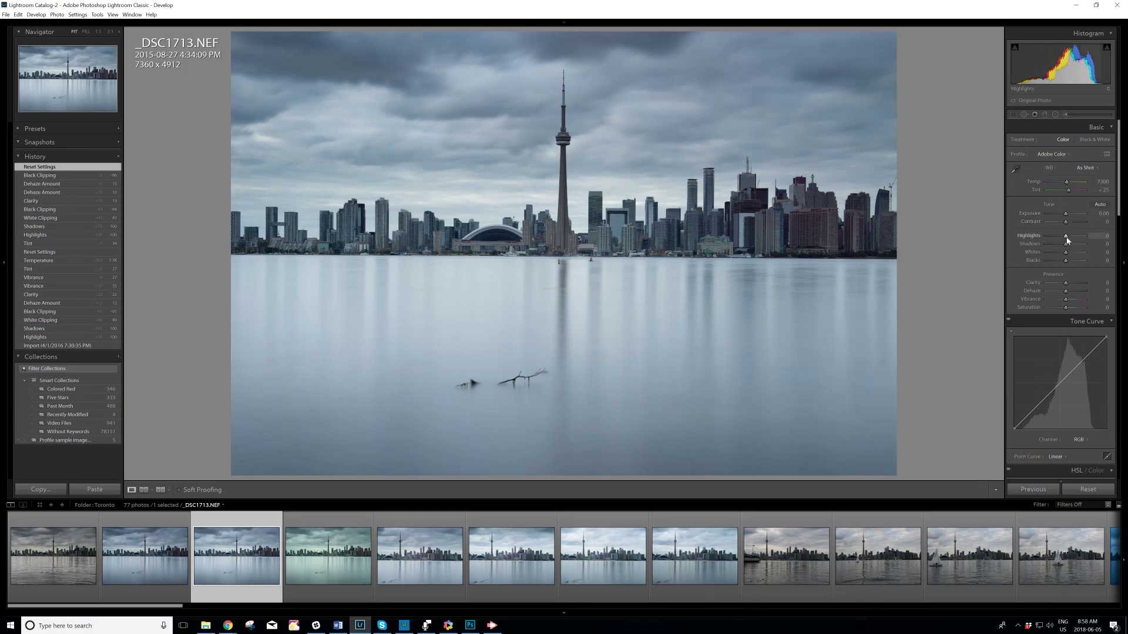
Set Highlights -100, Shadows +100, Whites +66 and Blacks -50 while previewing clipping
left_click_drag(1067, 239, 1030, 245)
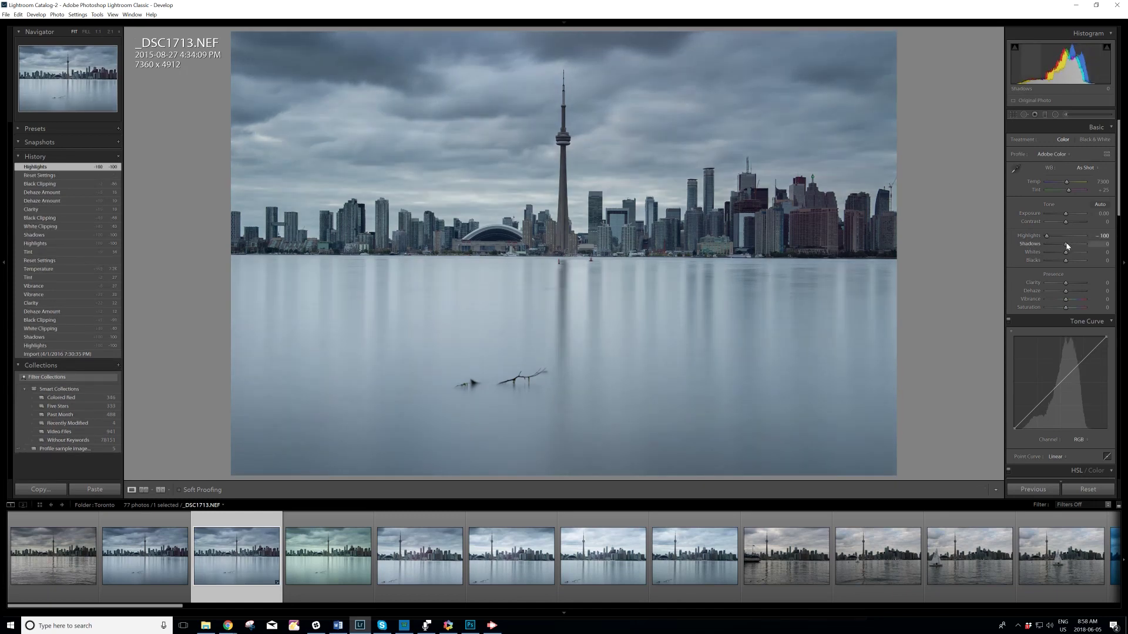
left_click_drag(1067, 245, 1093, 245)
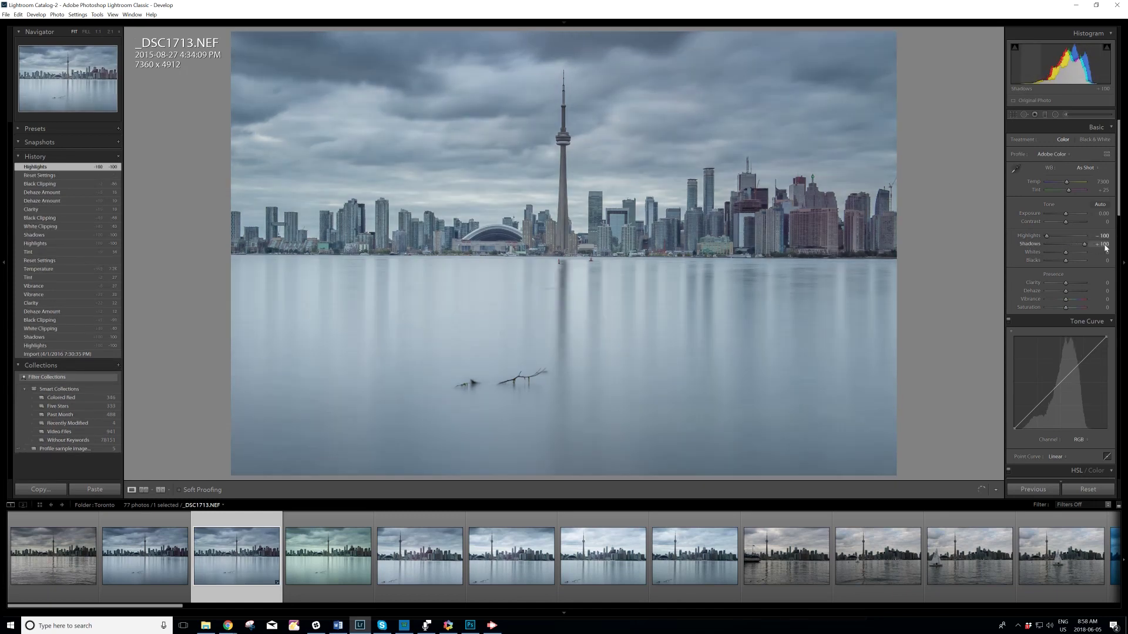
left_click(1066, 255, "alt")
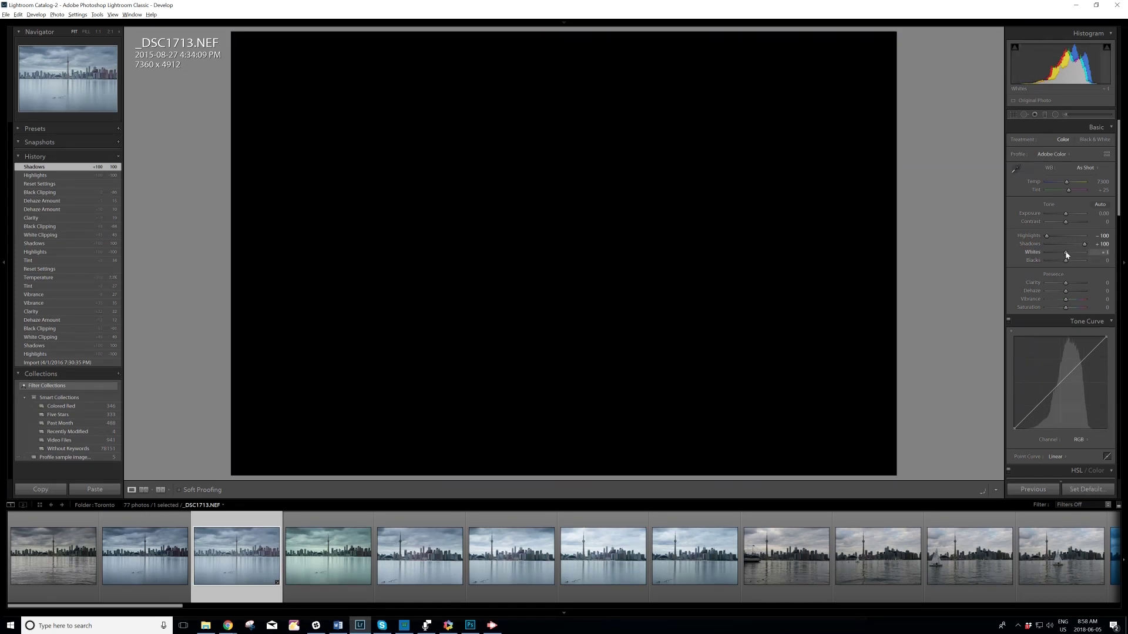
left_click_drag(1066, 254, 1078, 255)
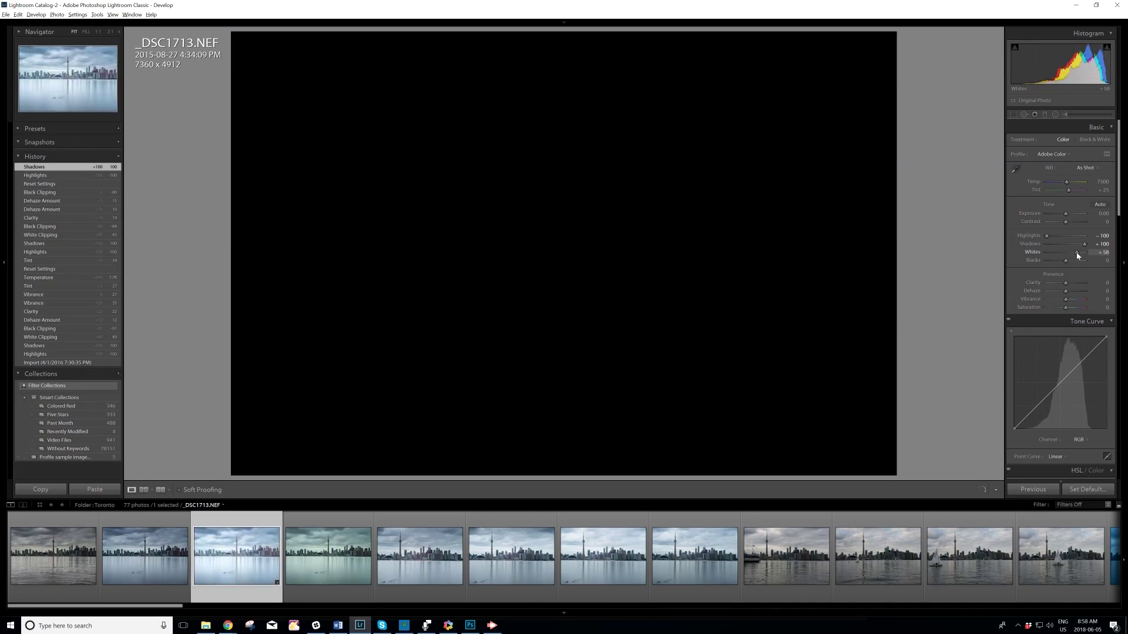
left_click_drag(1077, 256, 1080, 255)
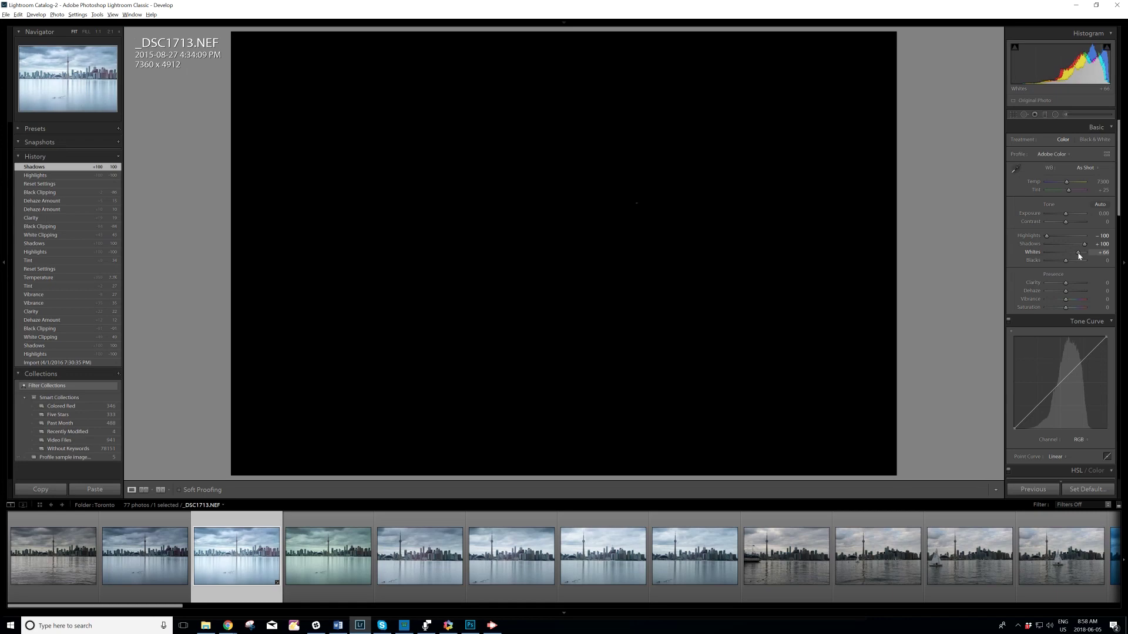
left_click_drag(1078, 256, 1079, 257)
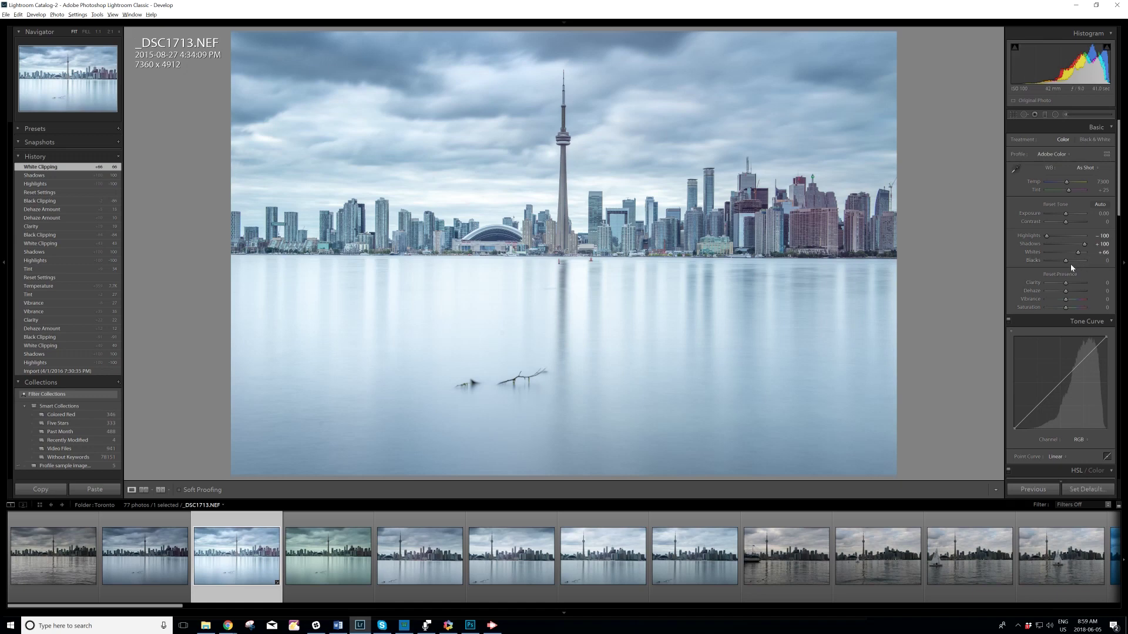
key("alt")
left_click_drag(1066, 262, 1057, 263)
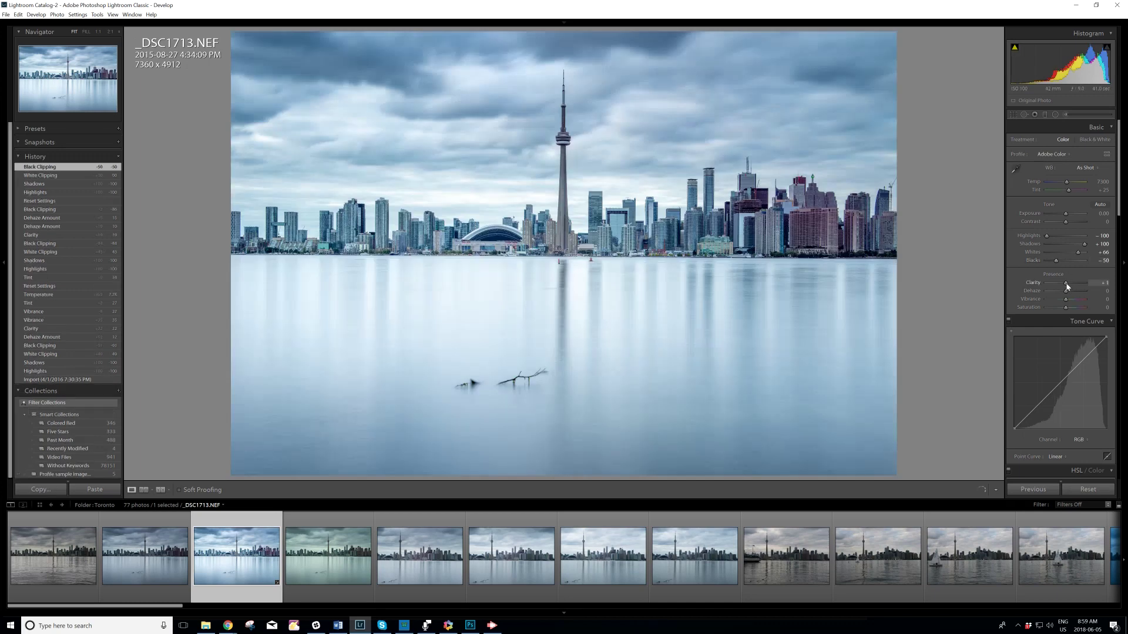
Set Clarity to +19, Dehaze to +29 and Vibrance to +30 in Presence
left_click_drag(1067, 287, 1072, 293)
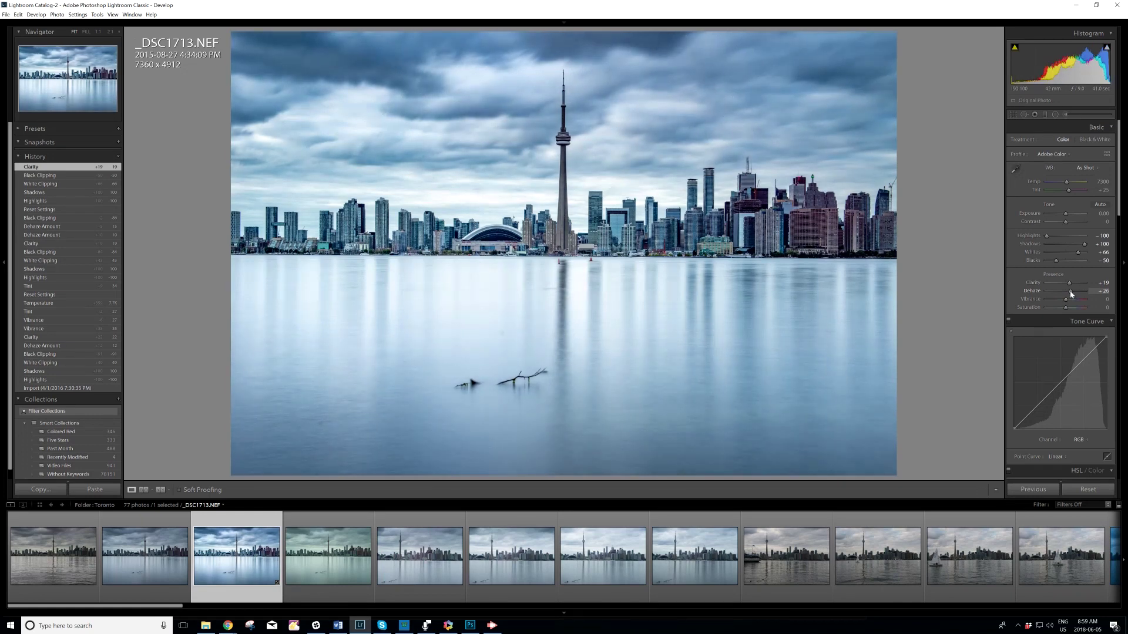
left_click_drag(1071, 293, 1072, 294)
left_click_drag(1073, 292, 1070, 292)
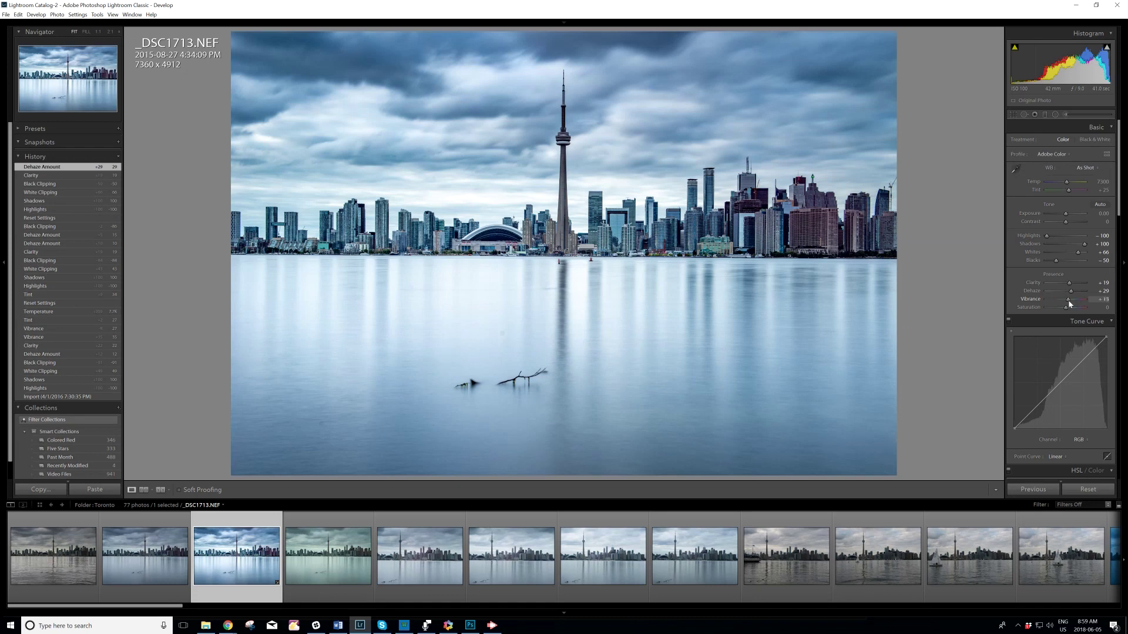
left_click_drag(1069, 304, 1070, 301)
left_click_drag(1068, 300, 1072, 300)
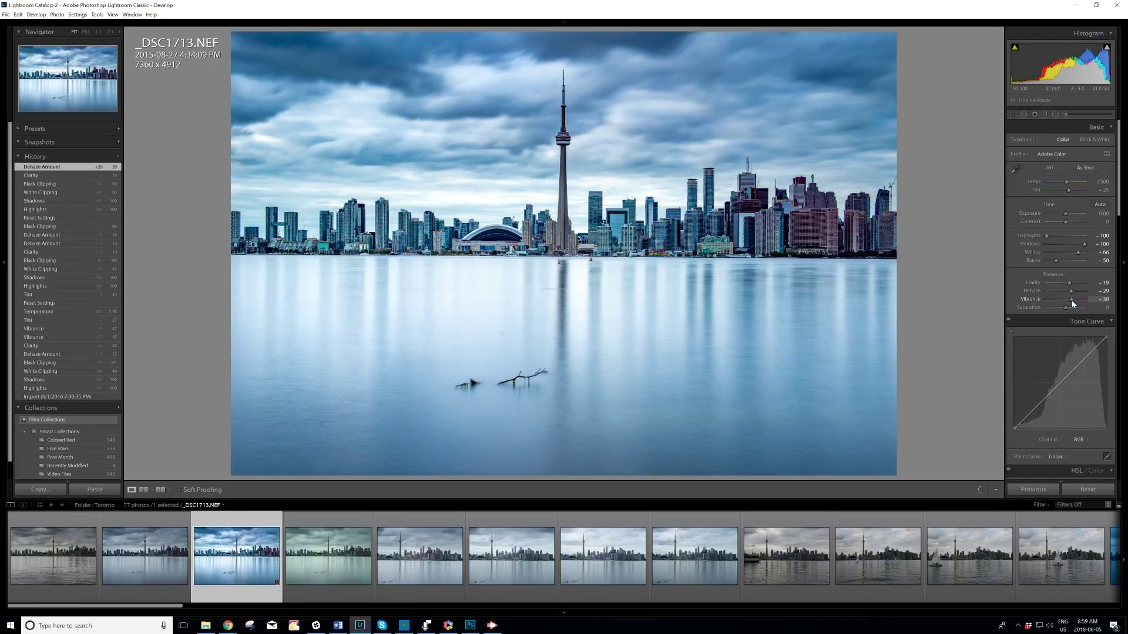
left_click_drag(1072, 301, 1072, 300)
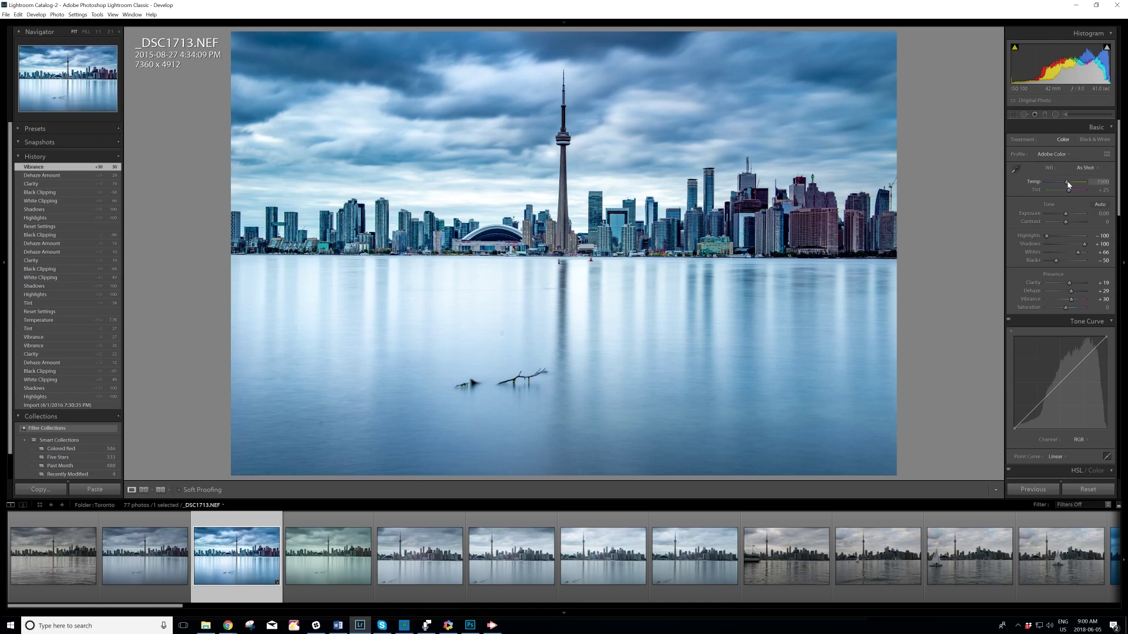
Nudge Temp slightly cooler and raise Tint to +34 toward magenta
left_click_drag(1068, 184, 1070, 184)
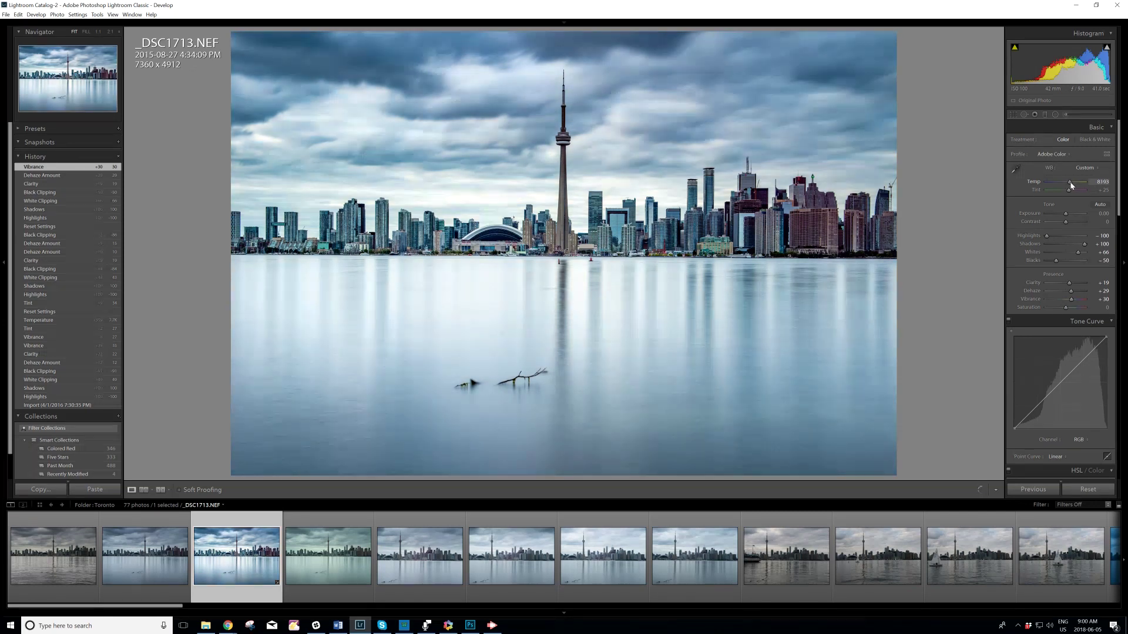
left_click_drag(1071, 184, 1069, 186)
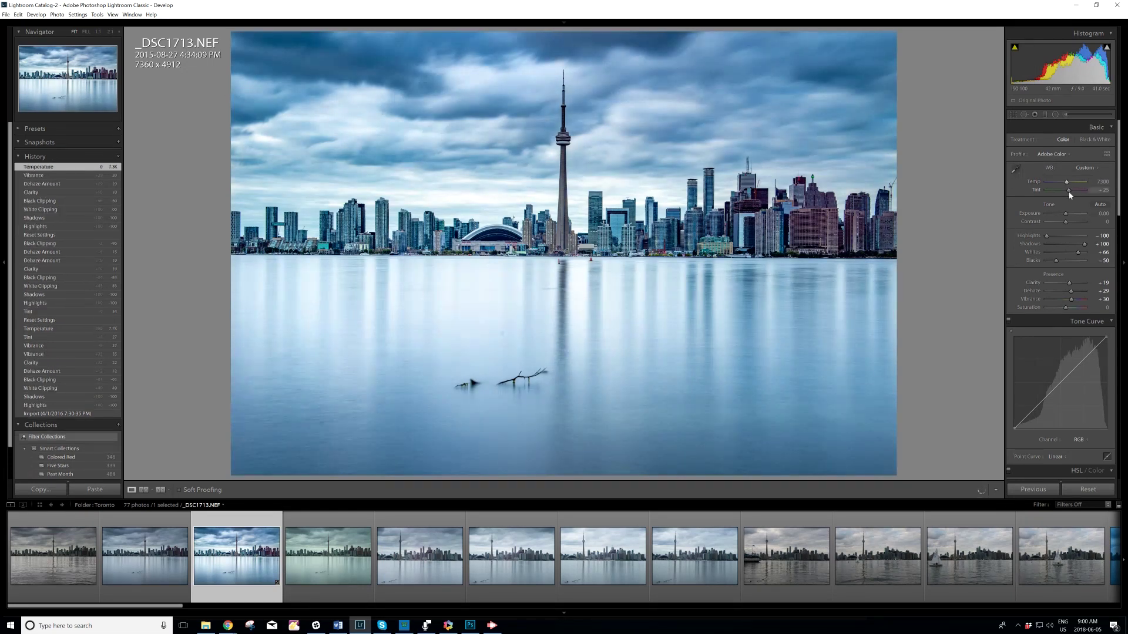
left_click_drag(1069, 192, 1071, 192)
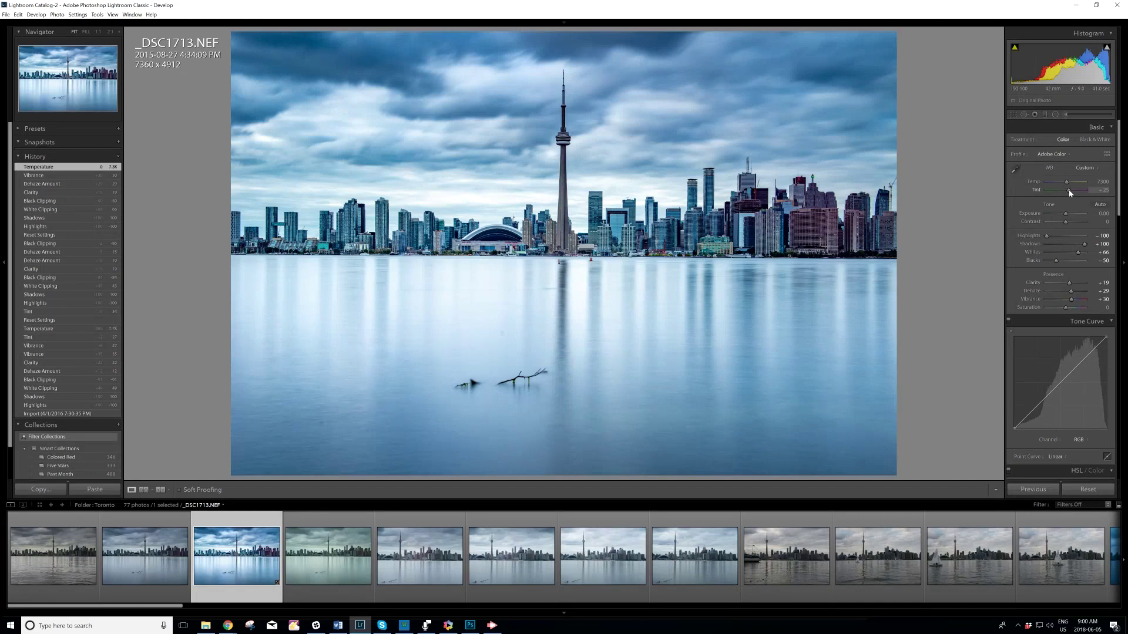
left_click_drag(1071, 192, 1071, 192)
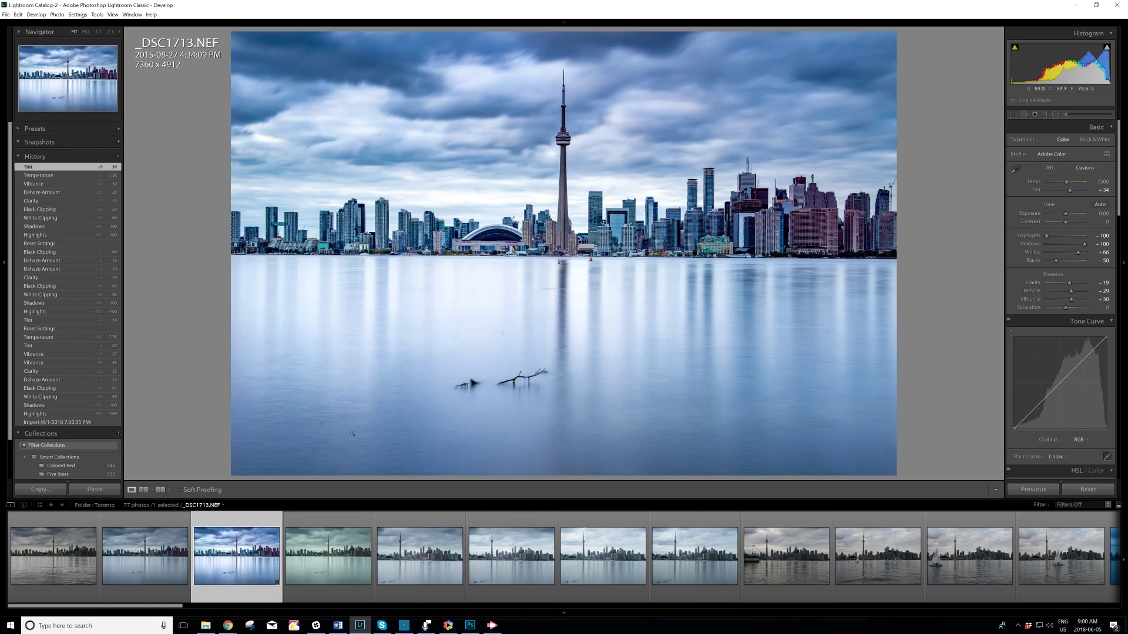
Edit the photo in Photoshop CC 2018, maximize the window and fit it on screen
right_click(239, 553)
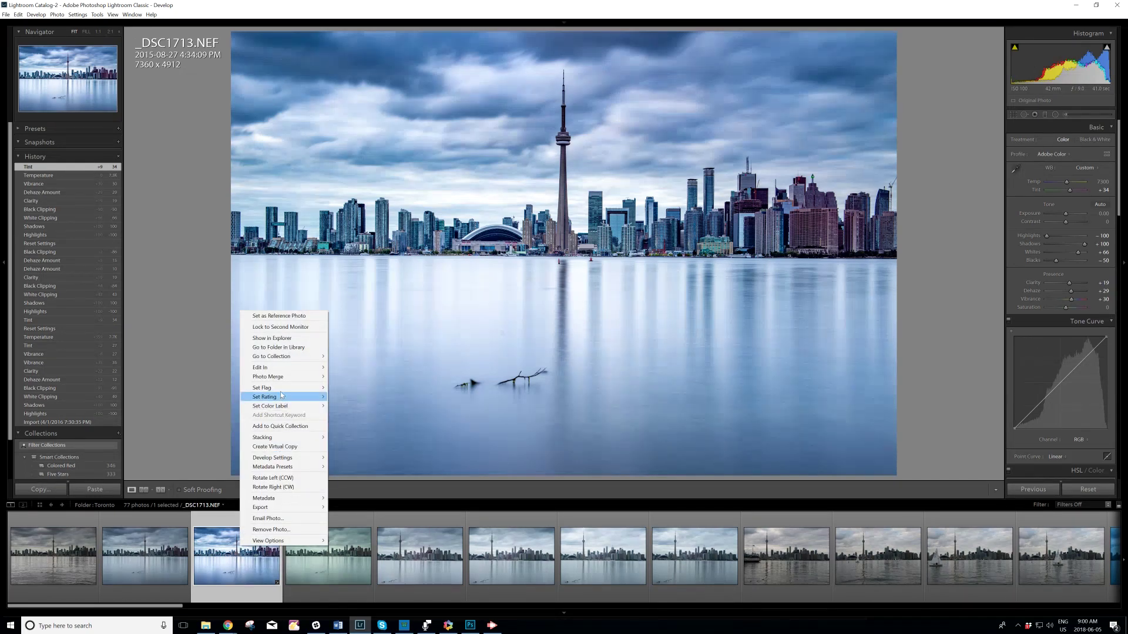
mouse_move(280, 368)
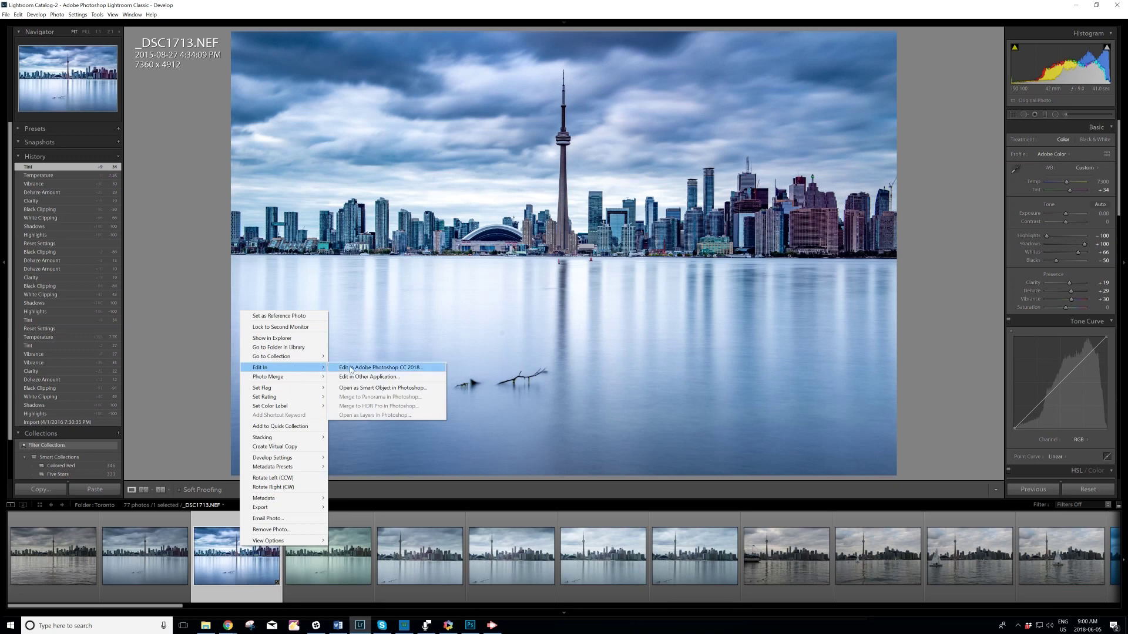
left_click(371, 368)
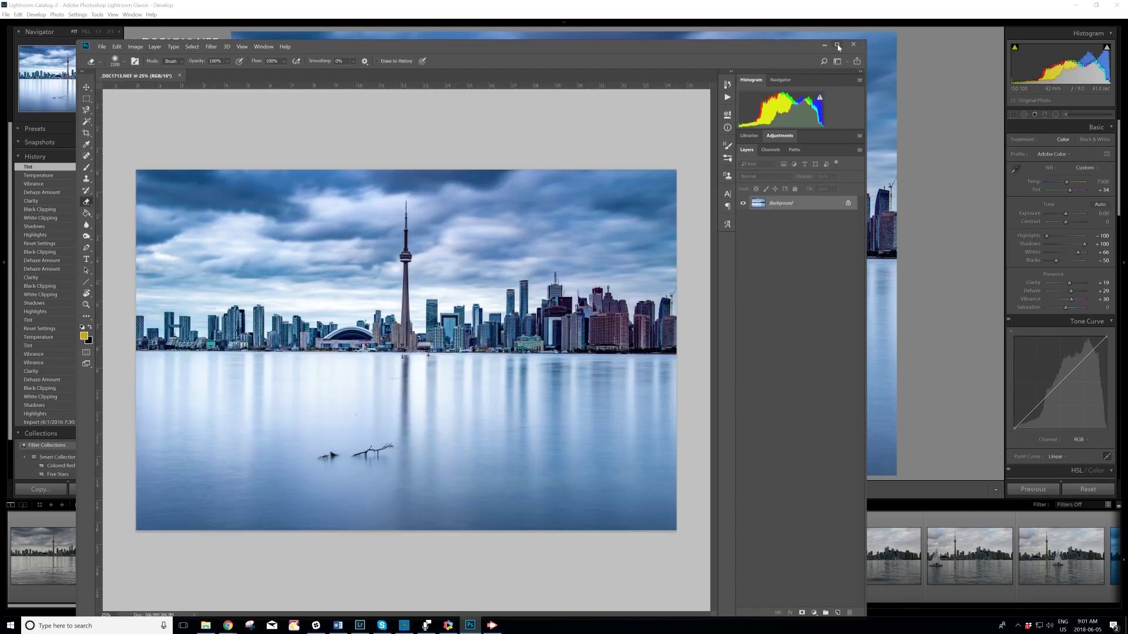
left_click(838, 45)
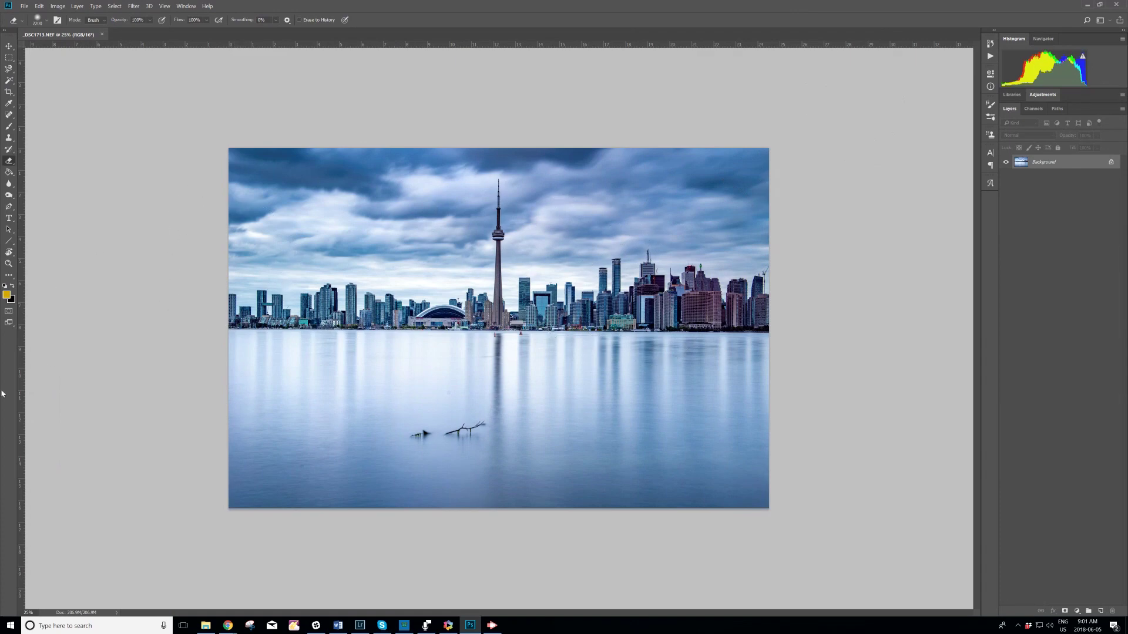
left_click(9, 264)
right_click(504, 279)
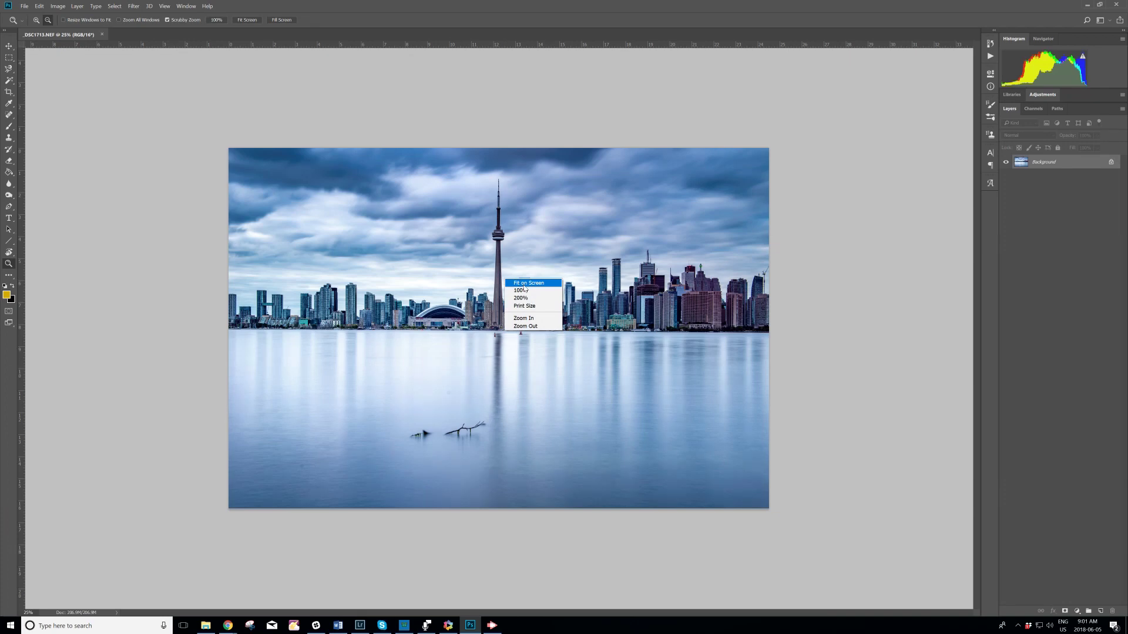
left_click(525, 283)
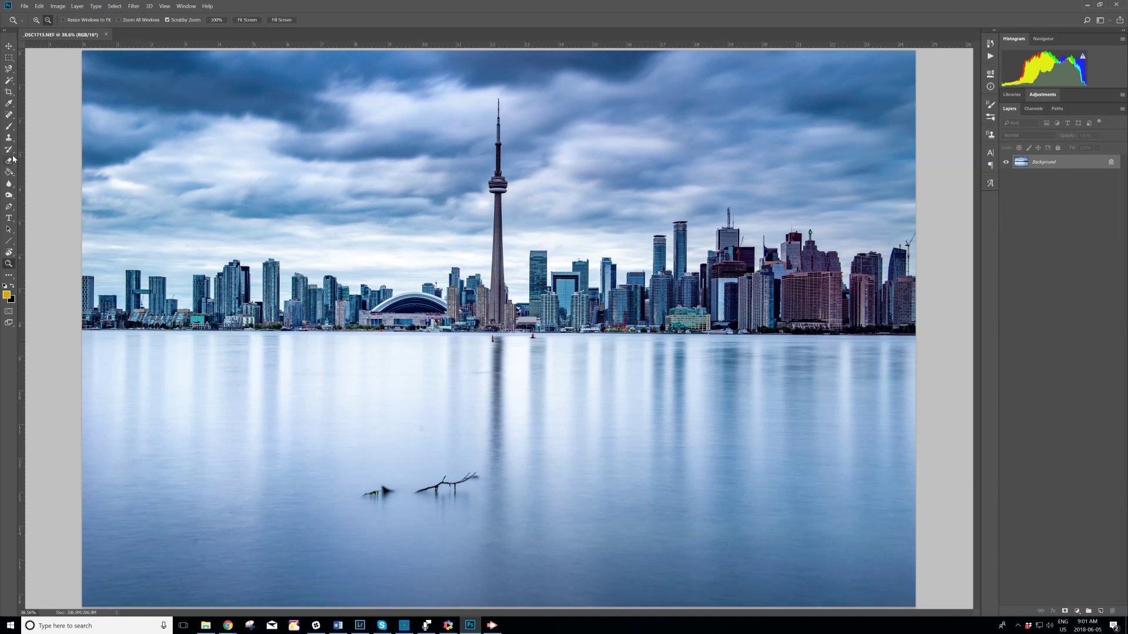
Shrink the brush size and select the Spot Healing Brush
left_click(9, 137)
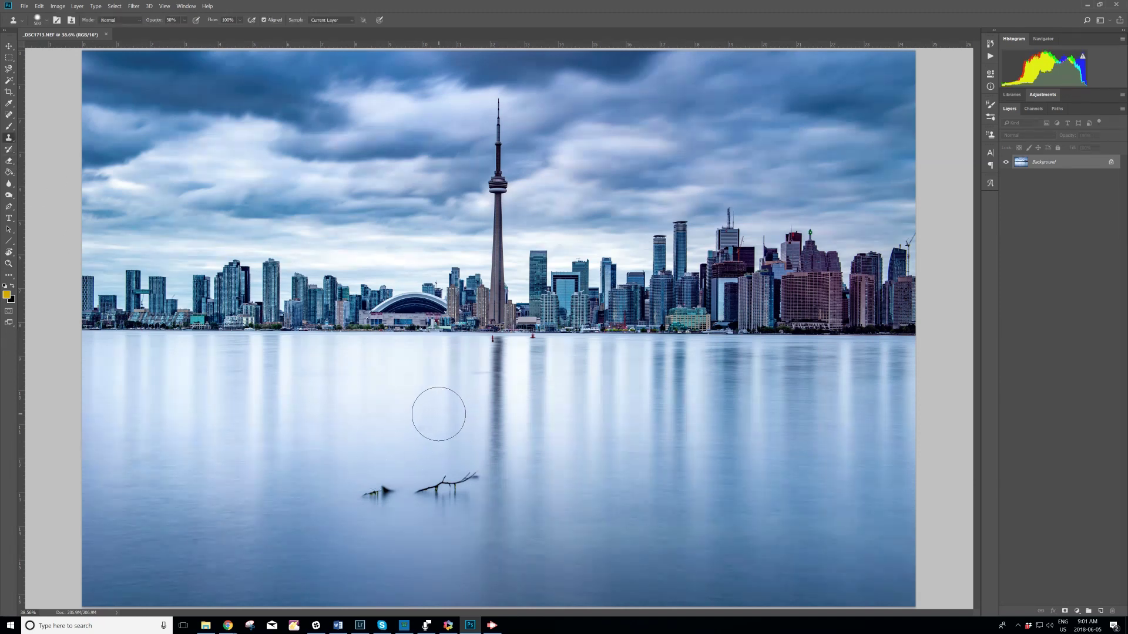
key("bracketleft")
key("bracketleft")
key("bracketleft")
key("bracketleft")
key("bracketleft")
key("bracketleft")
key("bracketleft")
key("bracketleft")
left_click(11, 116)
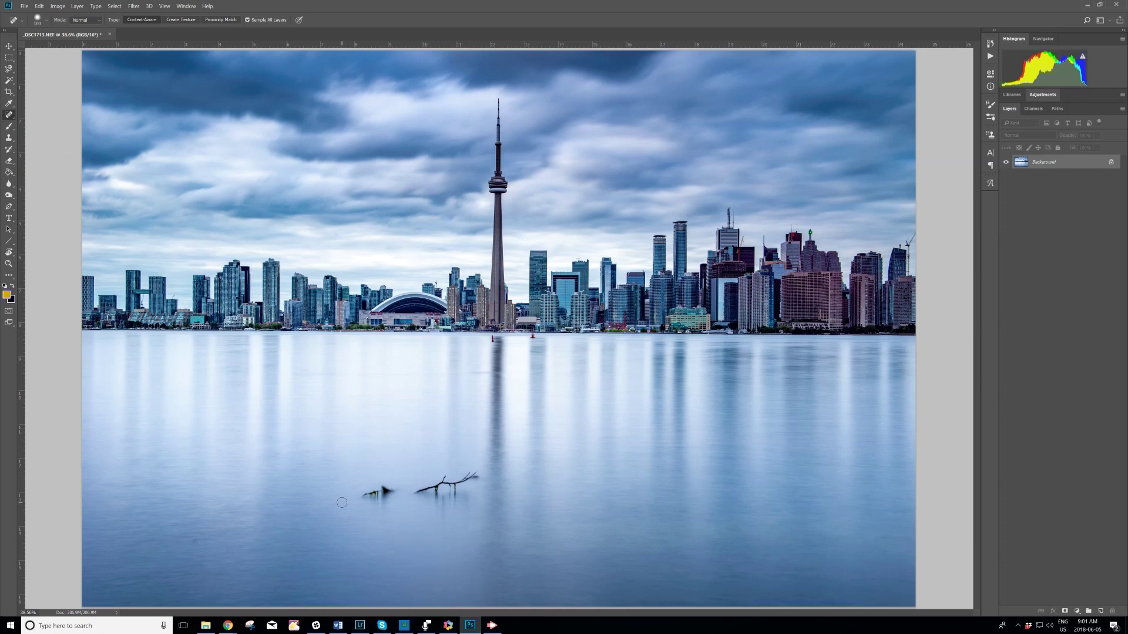
Heal six dark specks in the lower-left water
left_click(293, 493)
left_click(195, 541)
left_click(193, 544)
left_click(135, 463)
left_click(163, 489)
left_click(118, 472)
Zoom the view to 100% actual pixels
left_click(8, 262)
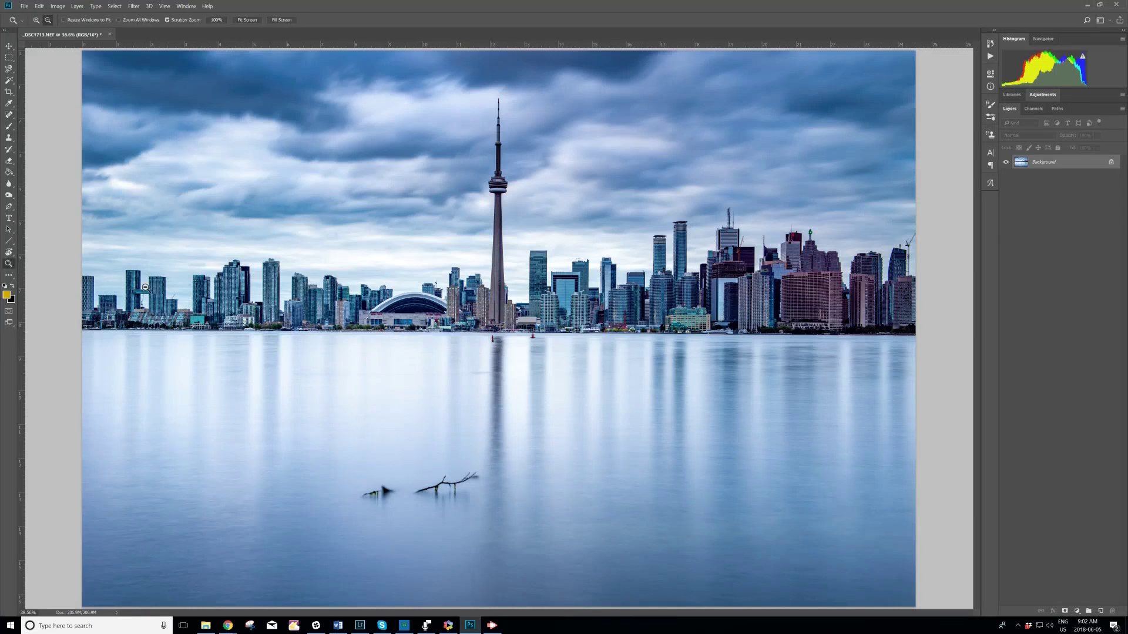
right_click(490, 347)
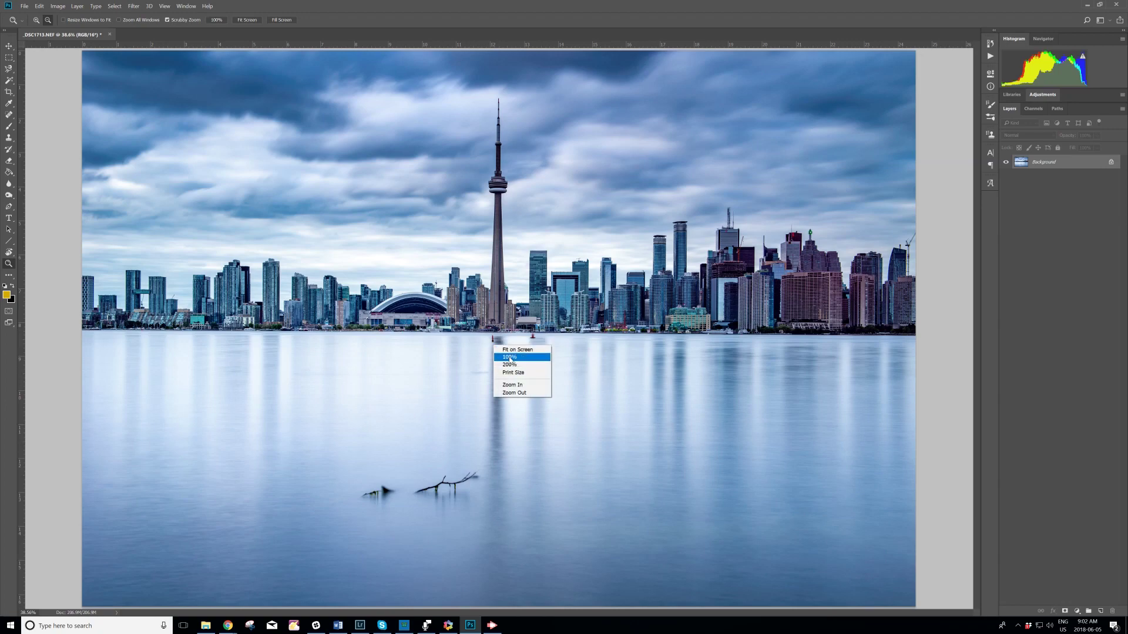
left_click(510, 359)
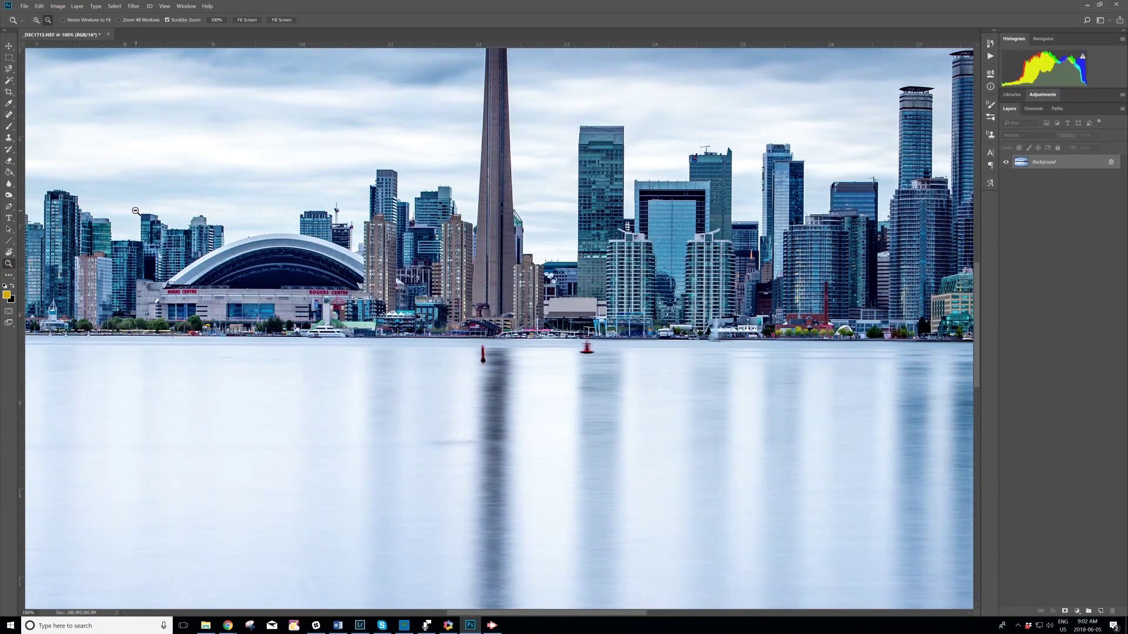
Clone Stamp clean water over both red buoys below the skyline
left_click(9, 139)
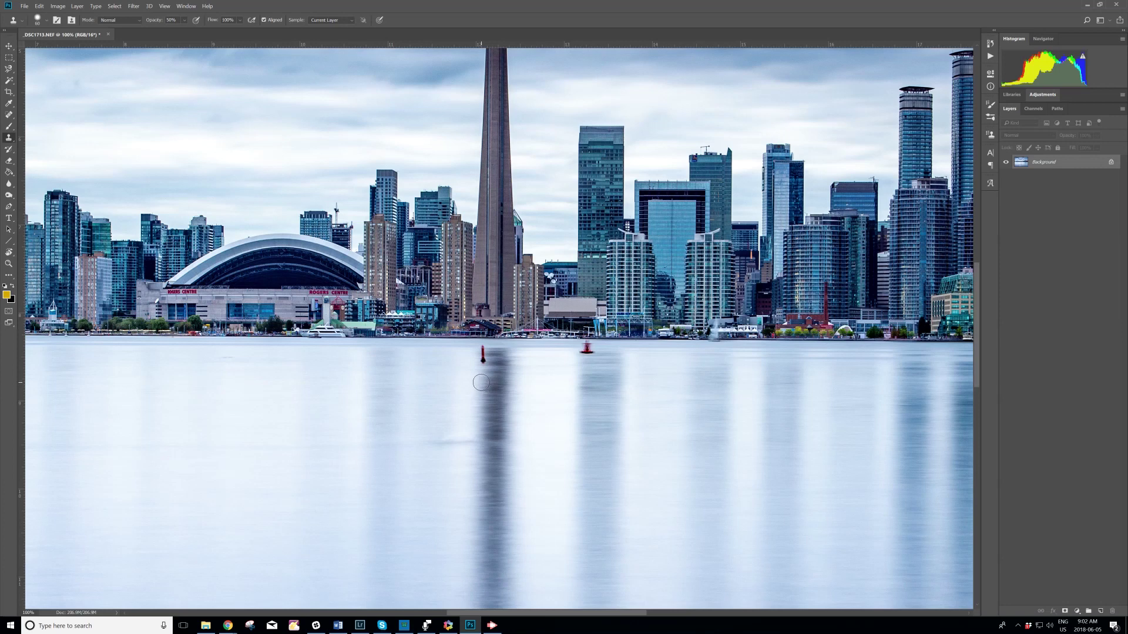
left_click(481, 382, "alt")
left_click(483, 354)
left_click(483, 357)
left_click(484, 350)
left_click(588, 352)
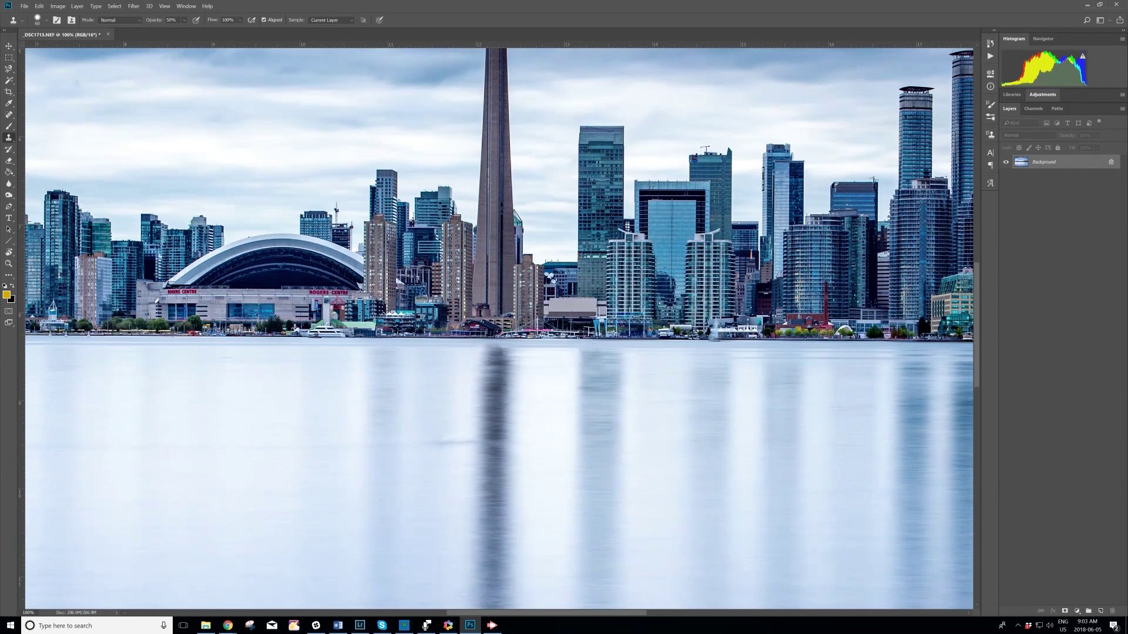
Fit the whole photo back on screen
left_click(10, 263)
right_click(503, 328)
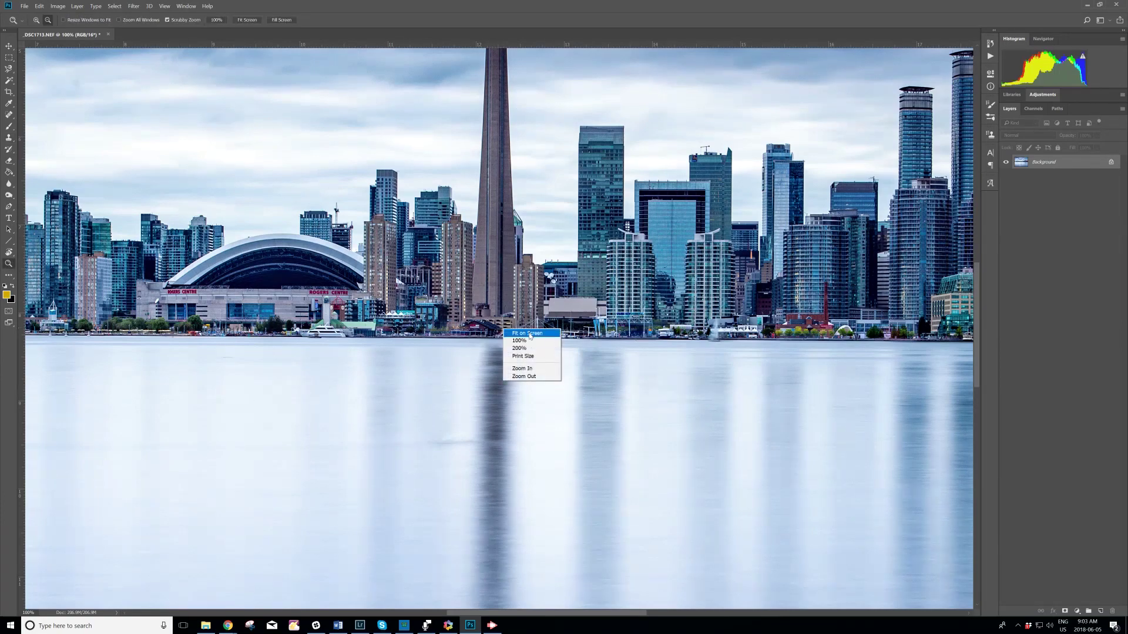
left_click(530, 336)
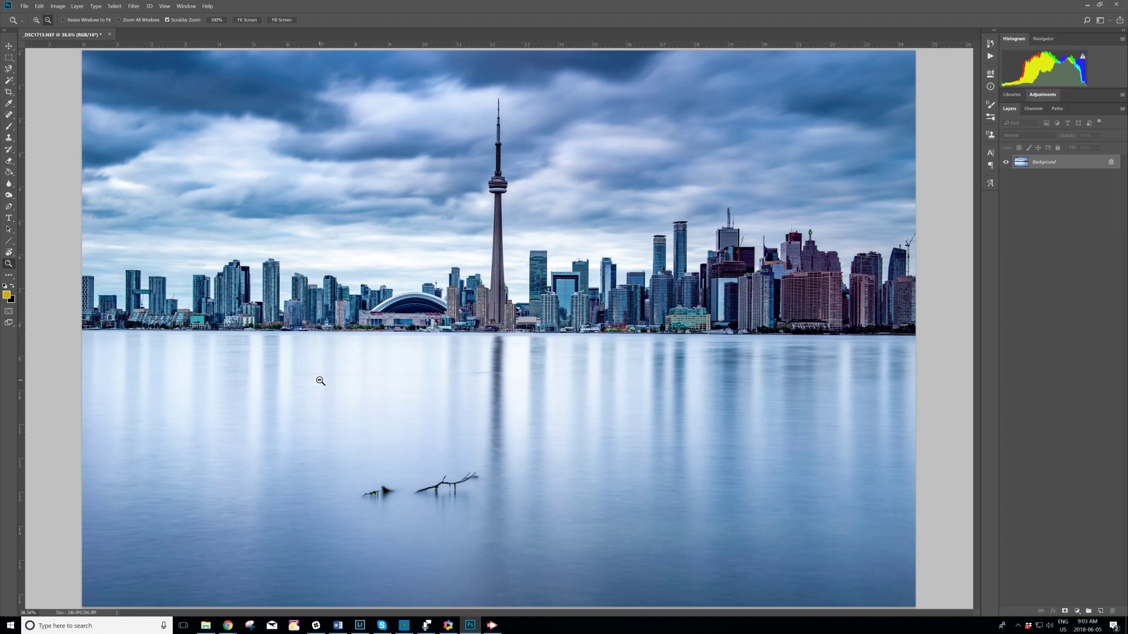
Start a crop set to free Ratio with width and height cleared
key("v")
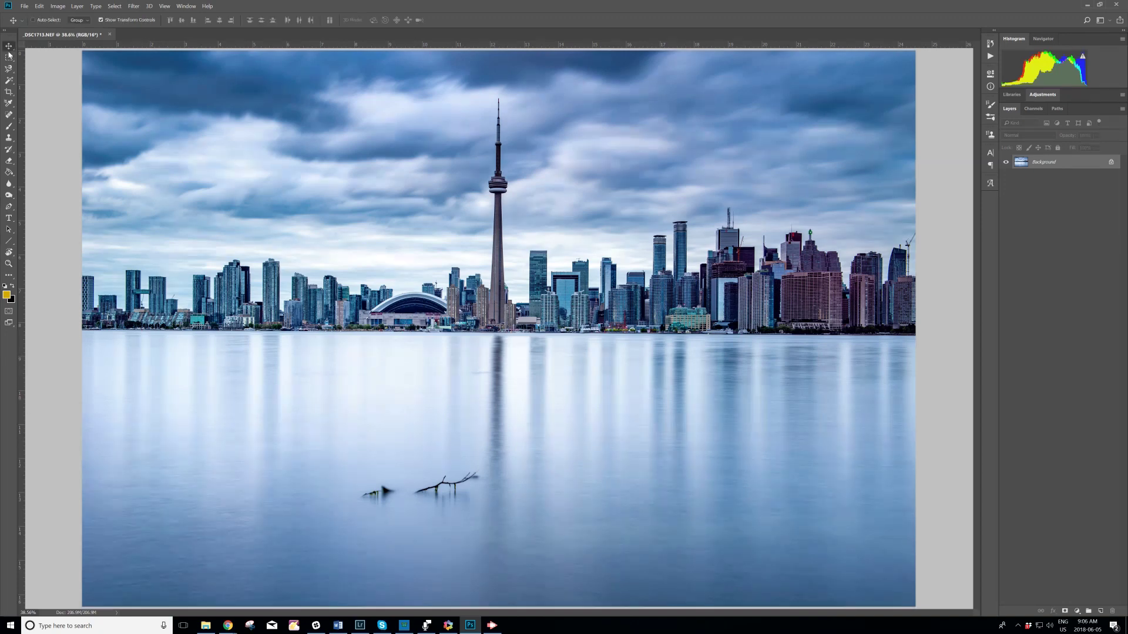
left_click(10, 92)
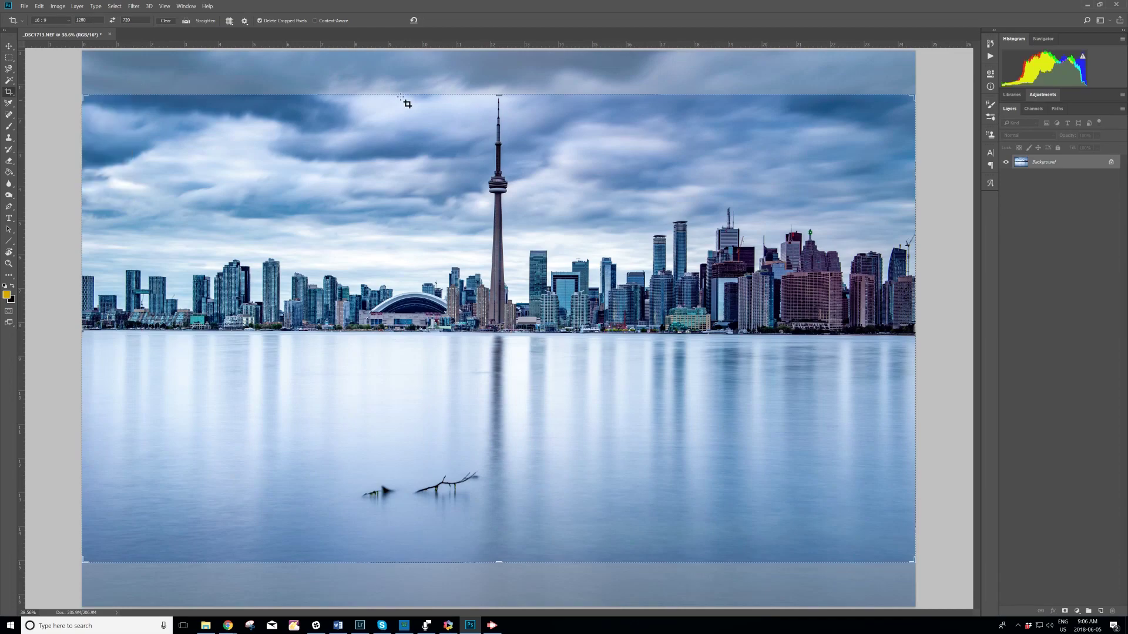
mouse_move(498, 94)
left_mouse_down()
mouse_move(508, 180)
mouse_move(510, 131)
left_mouse_up()
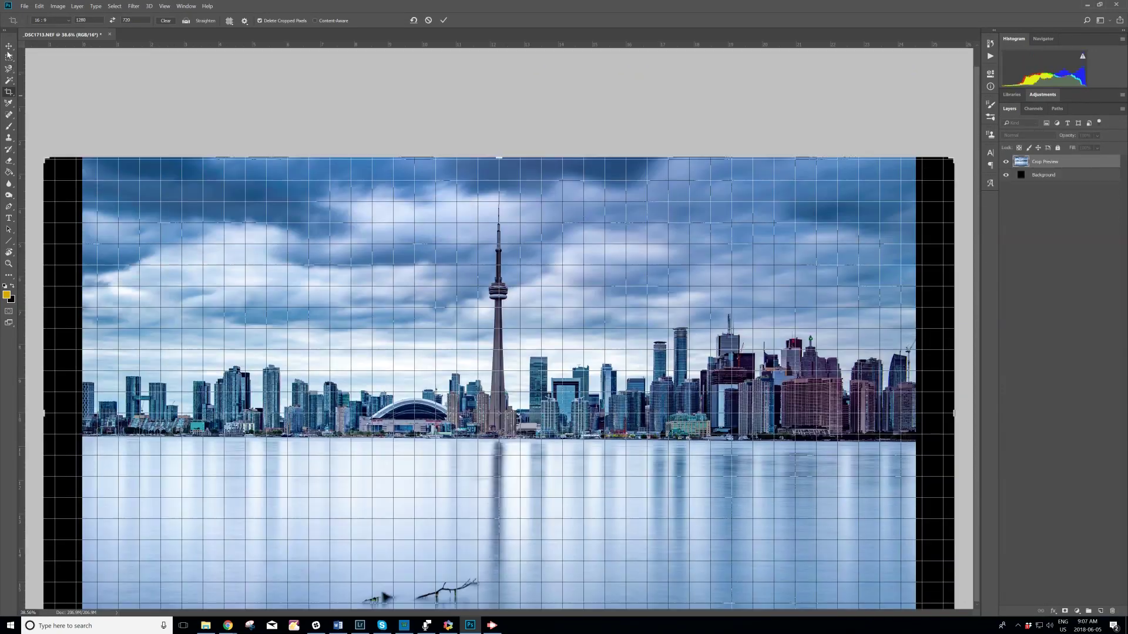
left_click(70, 23)
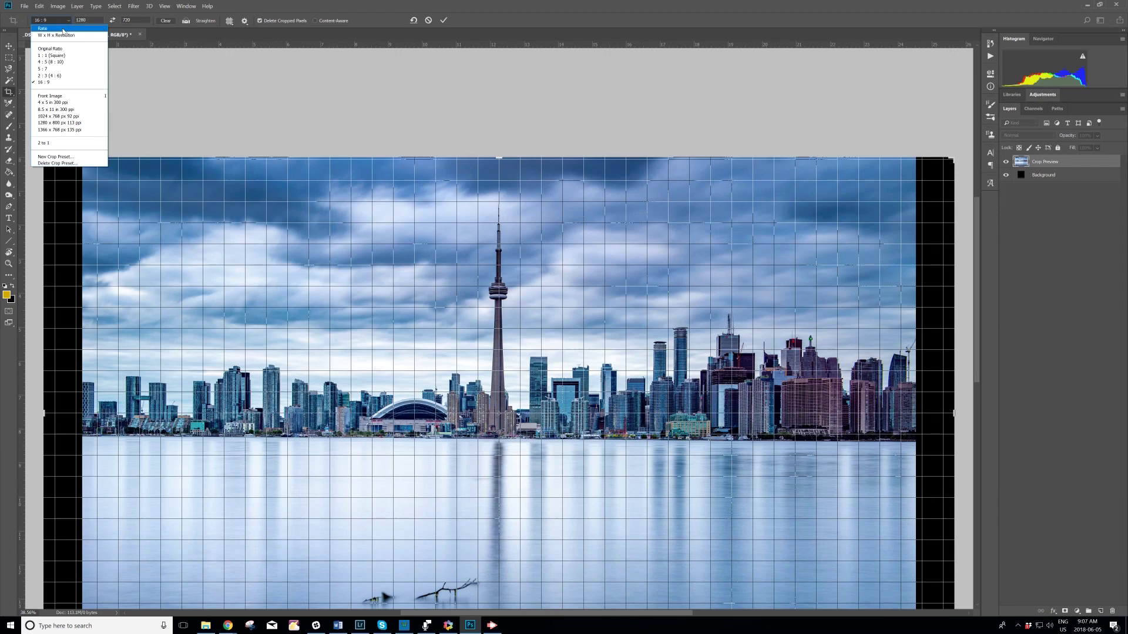
left_click(63, 29)
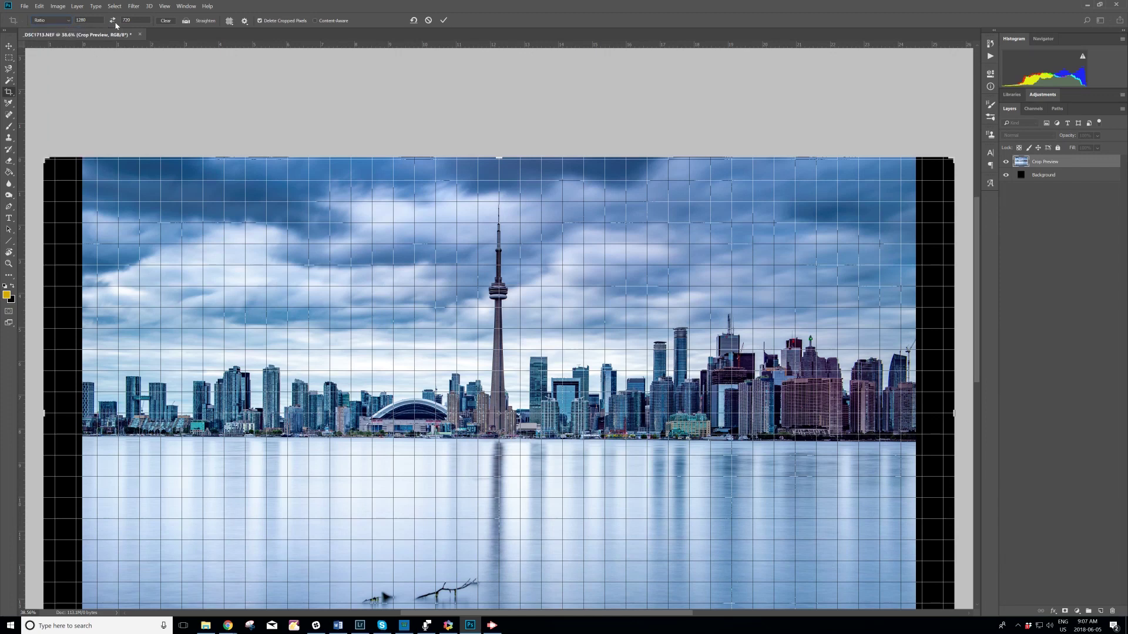
left_click(86, 21)
left_click(136, 20)
key("BackSpace")
Drag the crop edges to the photo borders, excluding the black side strips
left_click_drag(498, 160, 501, 161)
left_click_drag(954, 412, 934, 412)
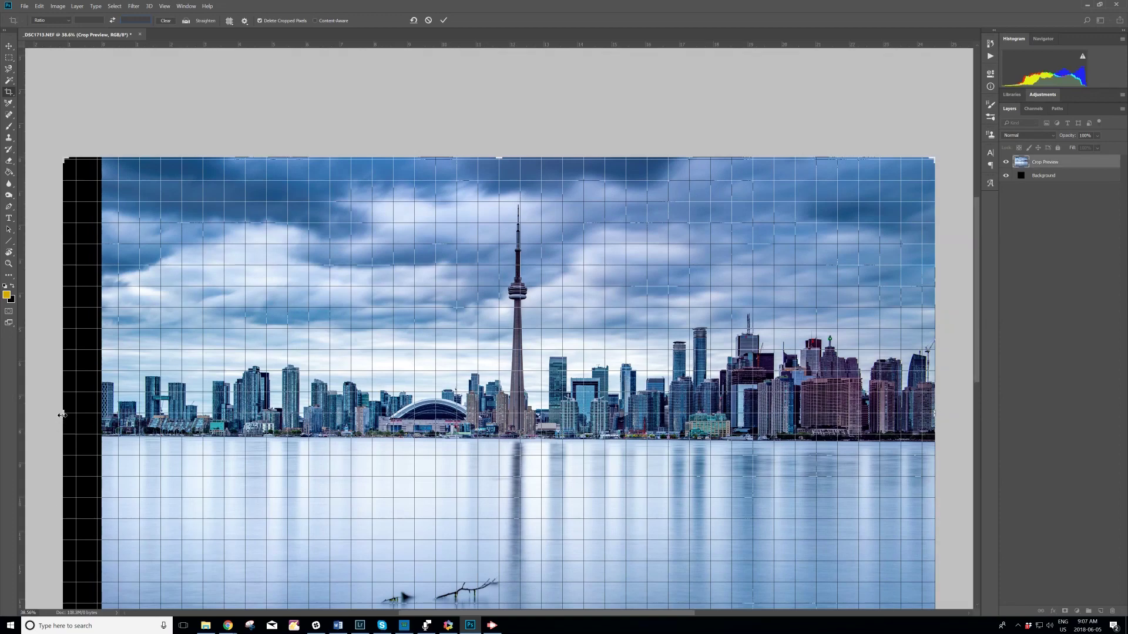
left_click_drag(62, 414, 101, 415)
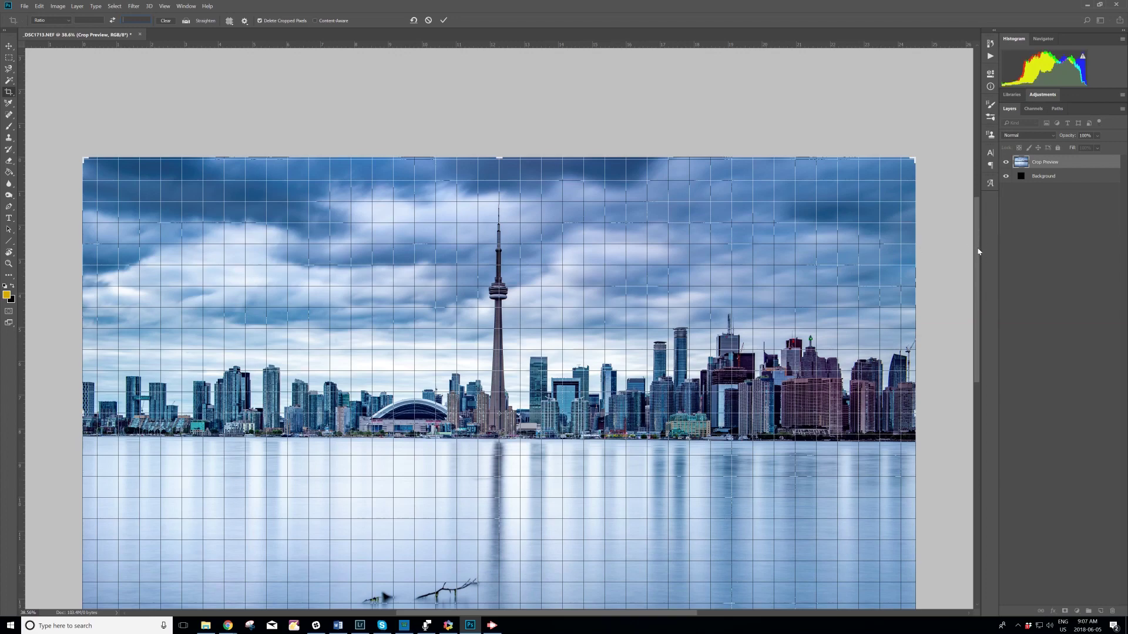
left_click_drag(979, 252, 978, 352)
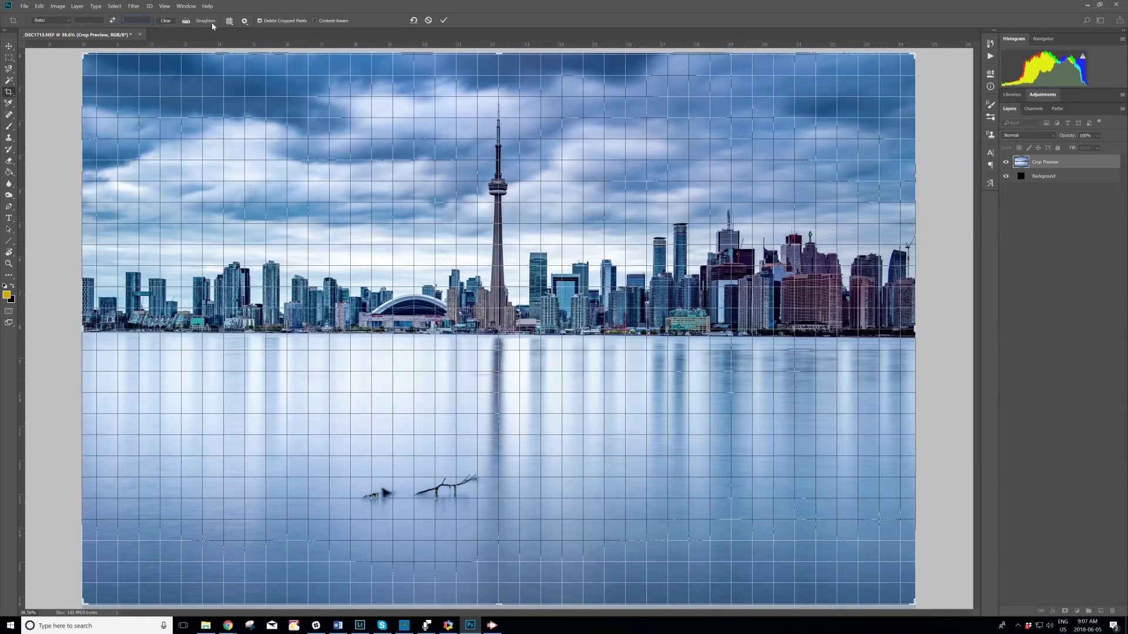
Straighten along the waterline horizon and commit the crop
left_click(206, 24)
left_click_drag(169, 338, 793, 346)
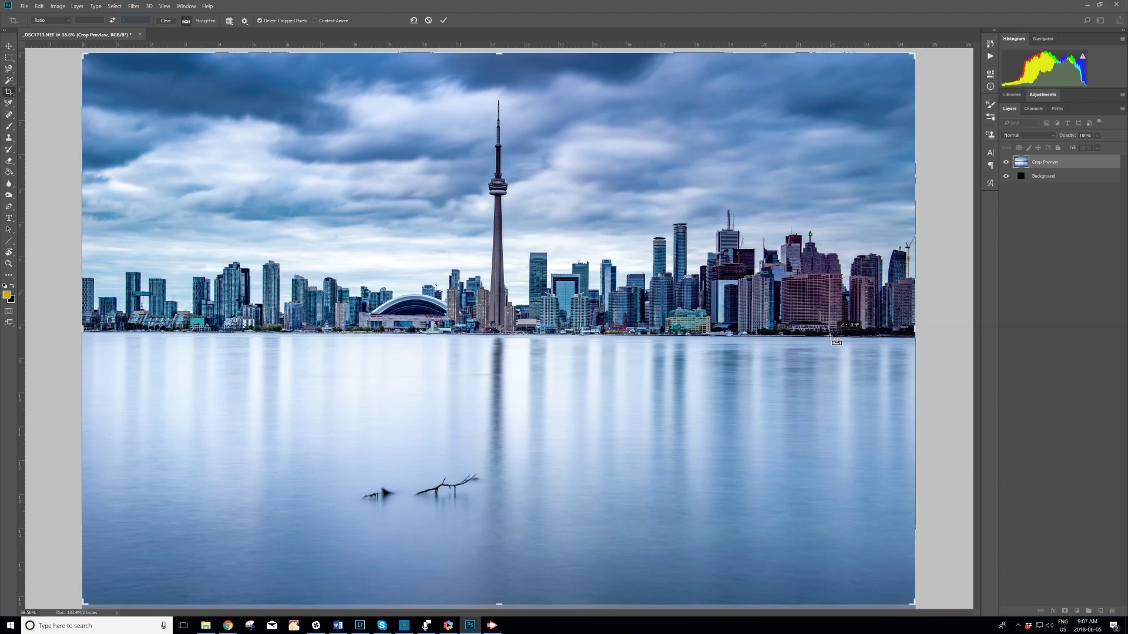
mouse_move(793, 346)
left_mouse_down()
mouse_move(836, 343)
mouse_move(828, 336)
left_mouse_up()
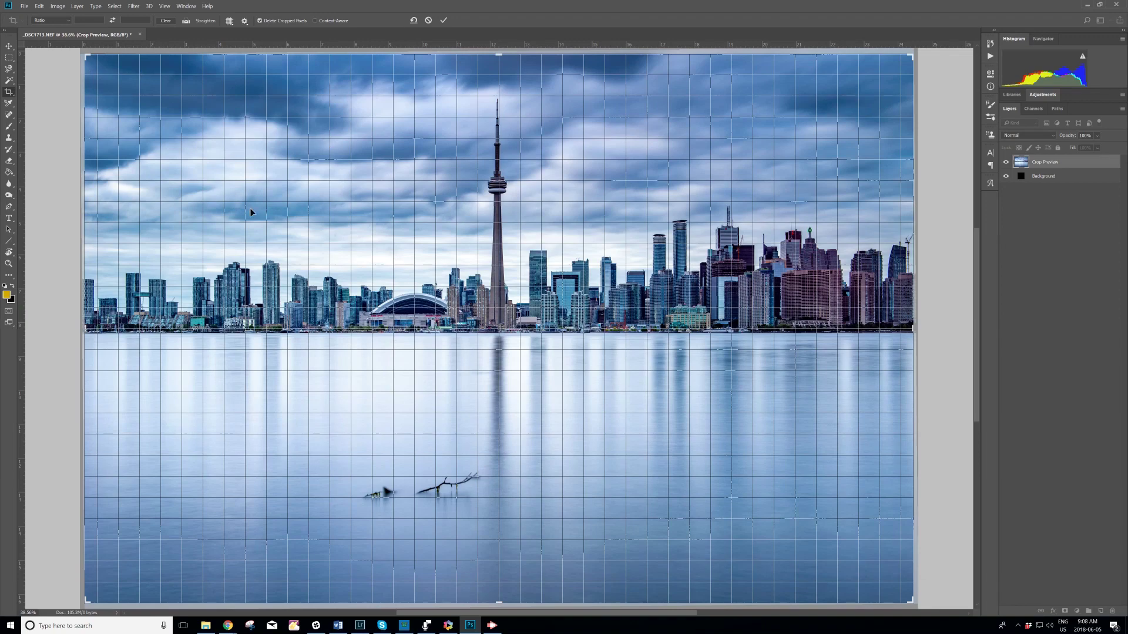
key("Return")
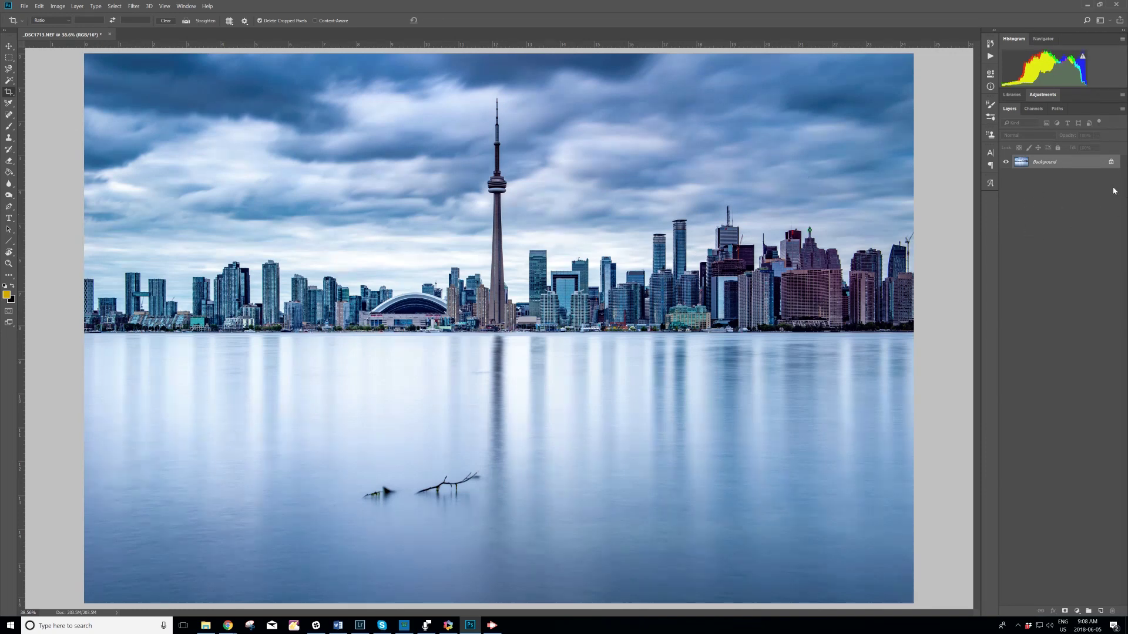
Unlock the background into Layer 0 and duplicate it as 'Layer 0 copy'
left_click(1111, 162)
right_click(1055, 165)
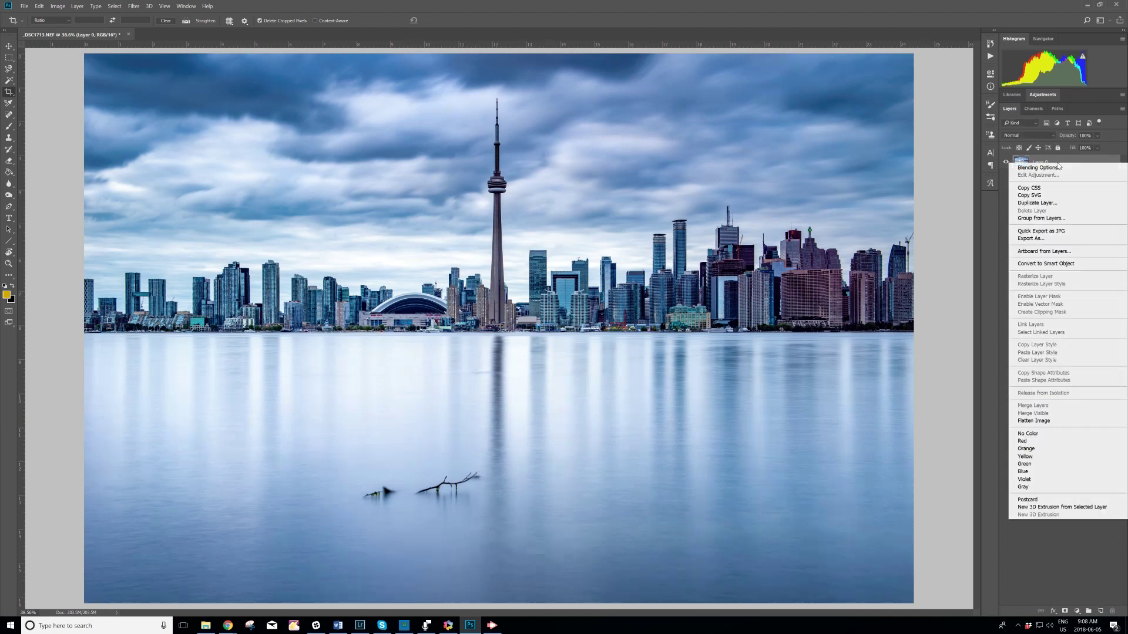
left_click(1045, 204)
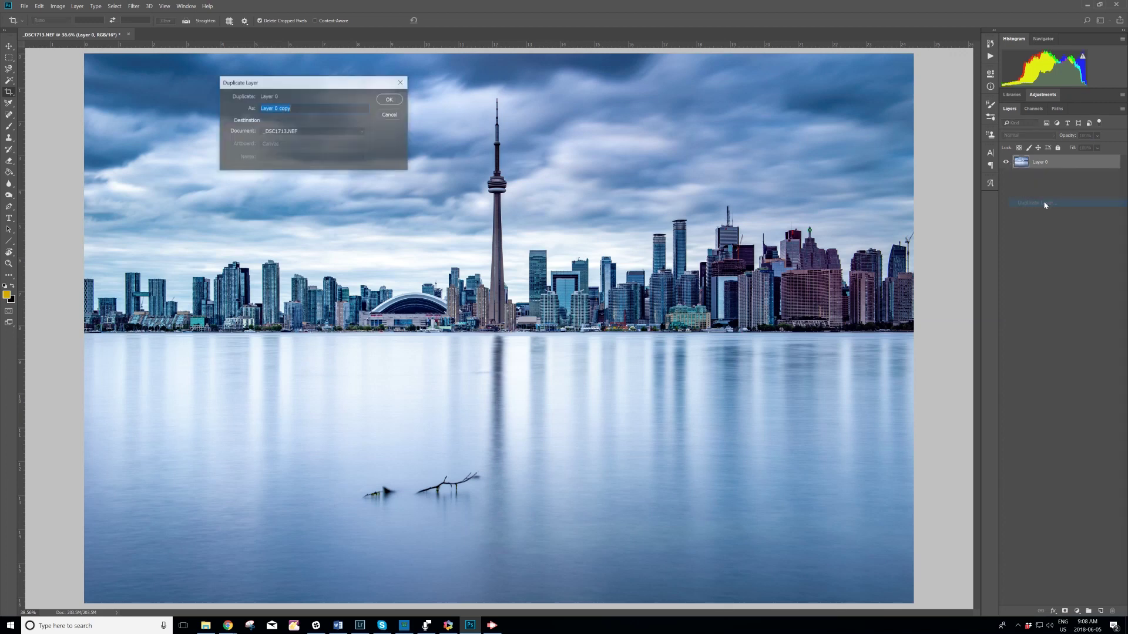
left_click(391, 100)
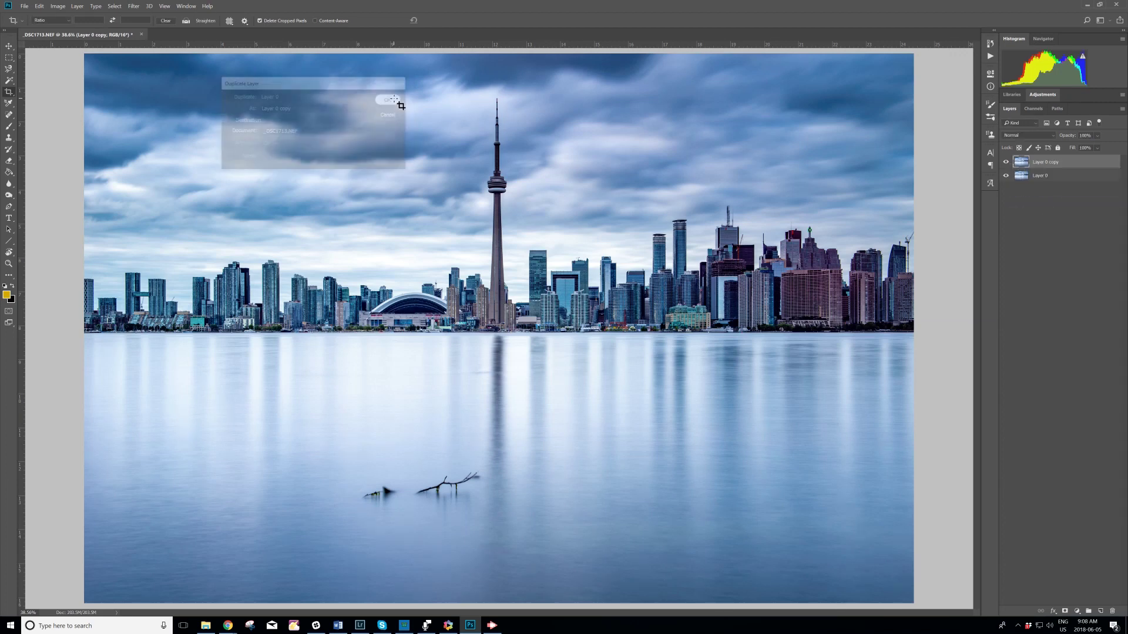
Rename 'Layer 0 copy' to 'reflection'
double_click(1047, 166)
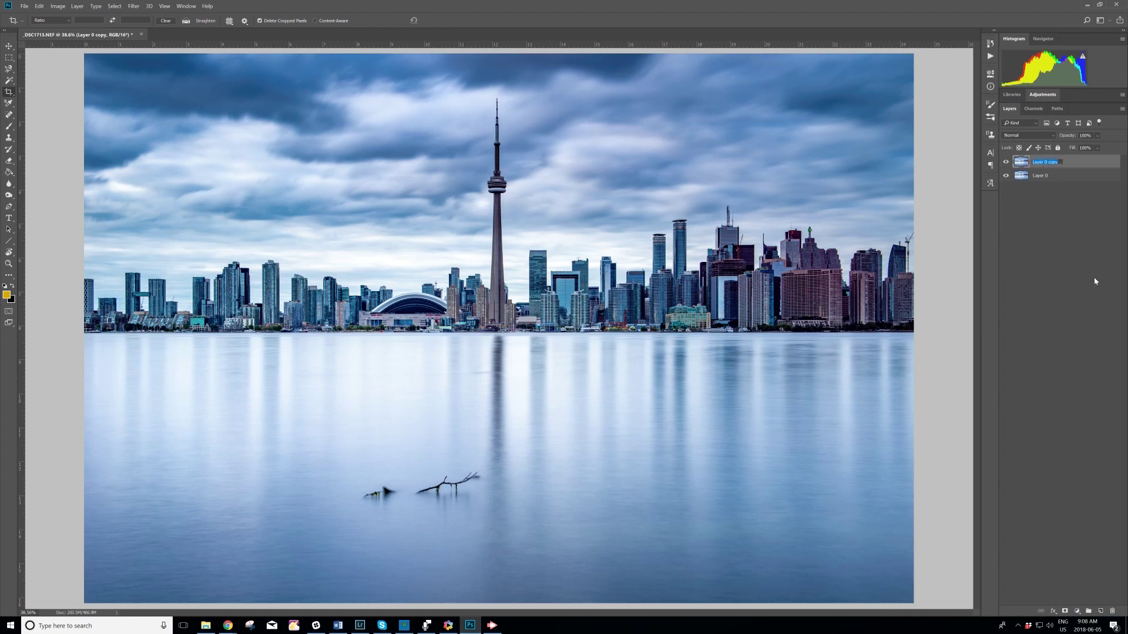
type("reflection")
key("Return")
key("ctrl+t")
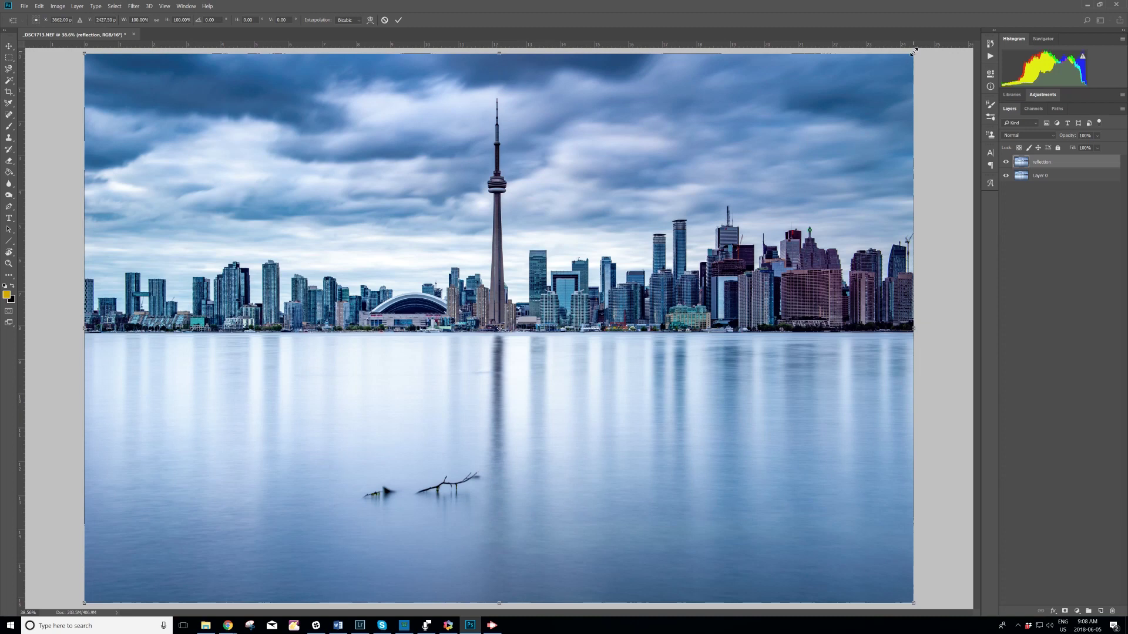
Flip the reflection layer vertically, lower its opacity and move it down below the waterline
right_click(581, 172)
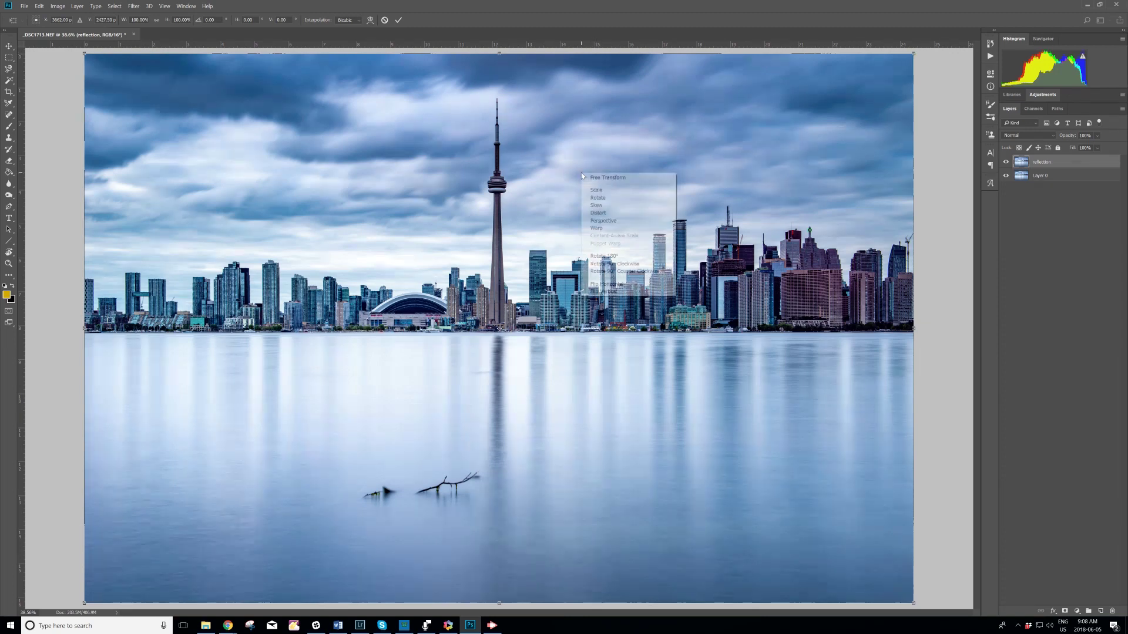
left_click(621, 294)
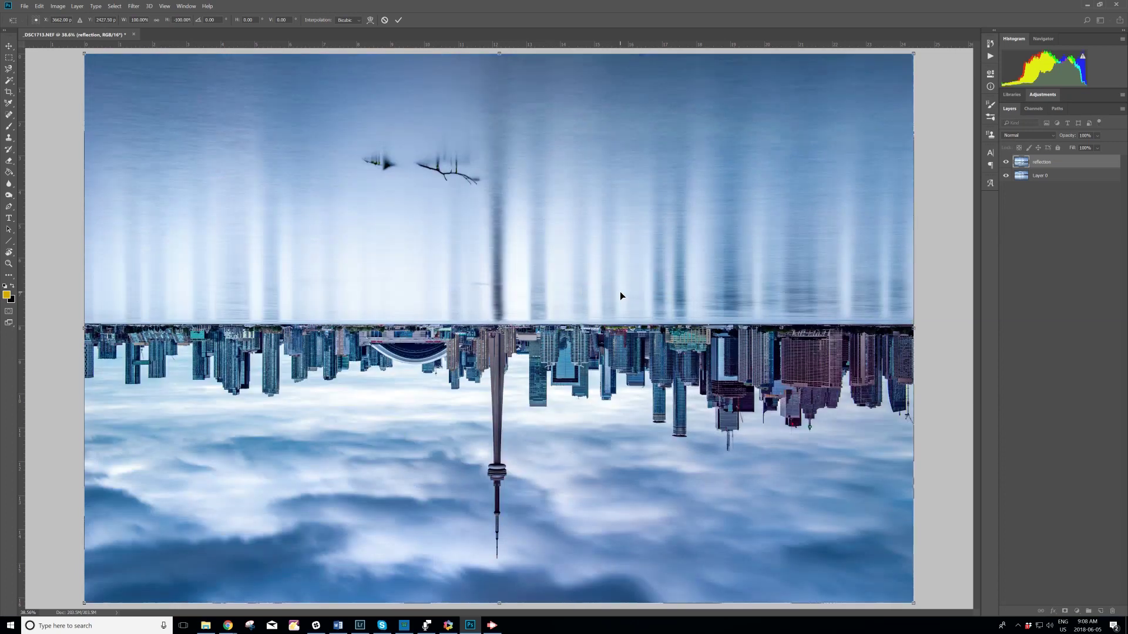
left_click(1097, 135)
left_click_drag(1113, 148, 1092, 157)
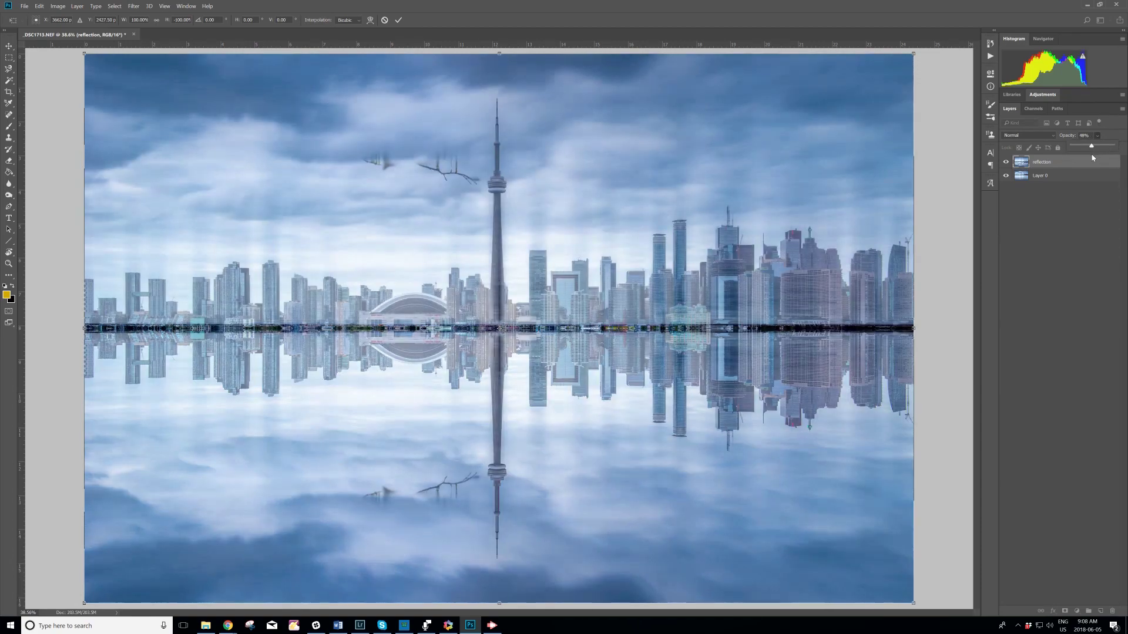
left_click_drag(1093, 157, 1097, 158)
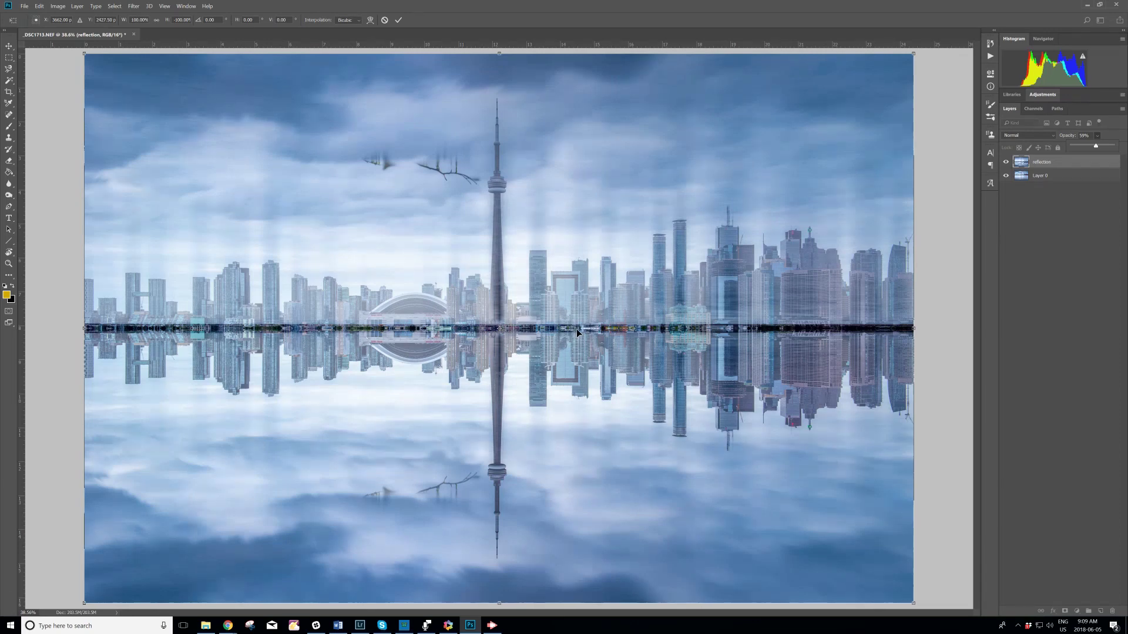
left_click_drag(576, 329, 584, 398)
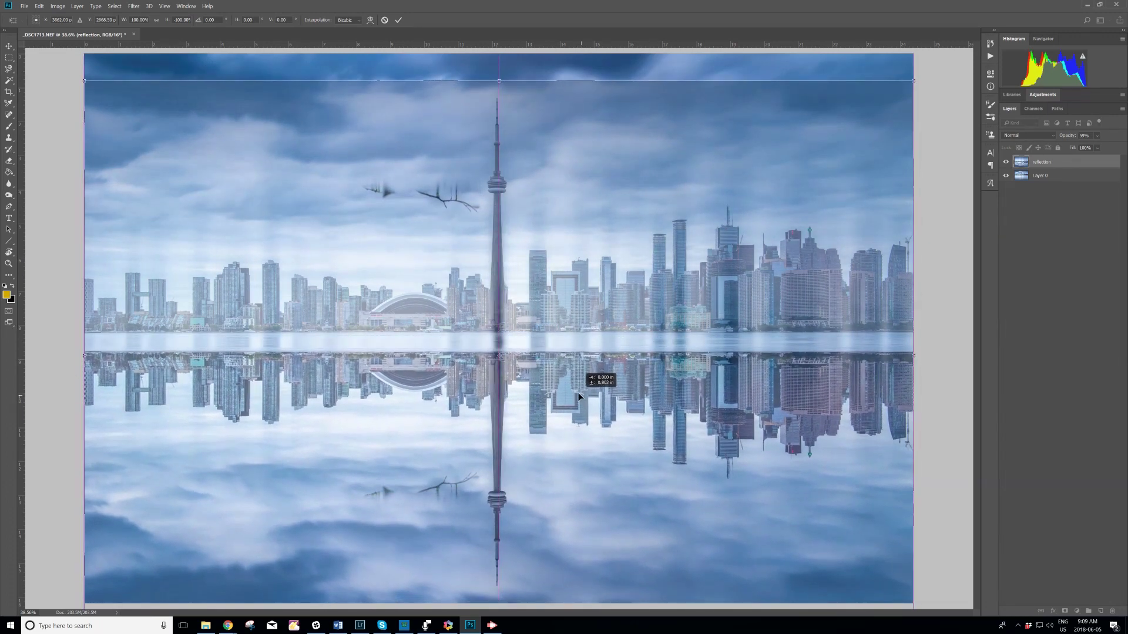
Line the flipped reflection up with the waterline, nudge it up three pixels, and commit the transform
left_click_drag(585, 398, 581, 375)
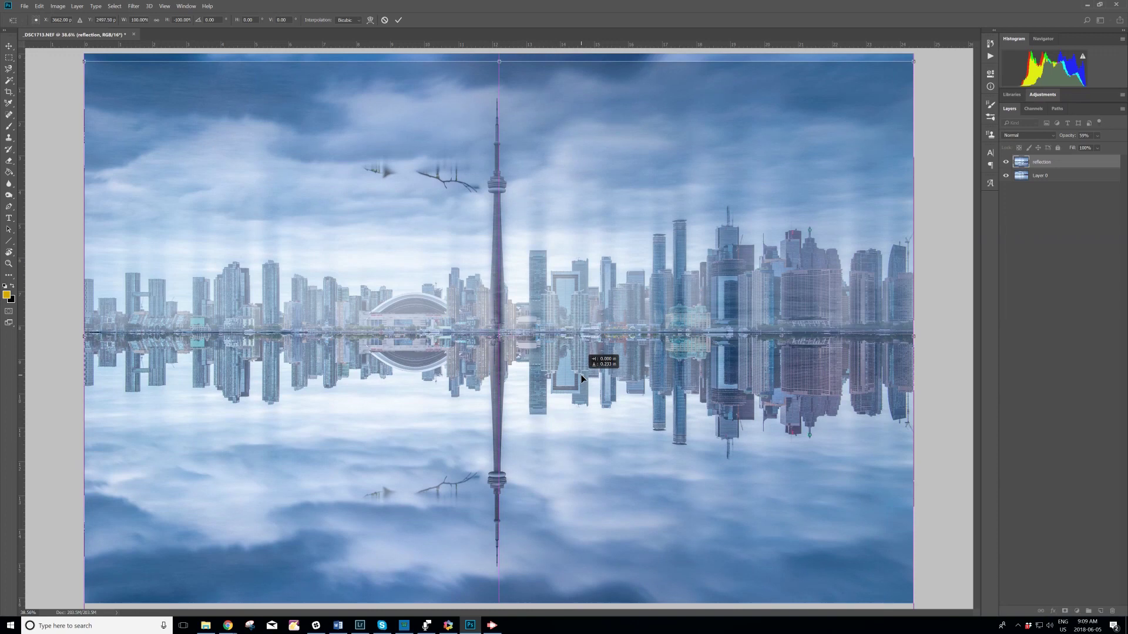
left_click_drag(582, 374, 579, 375)
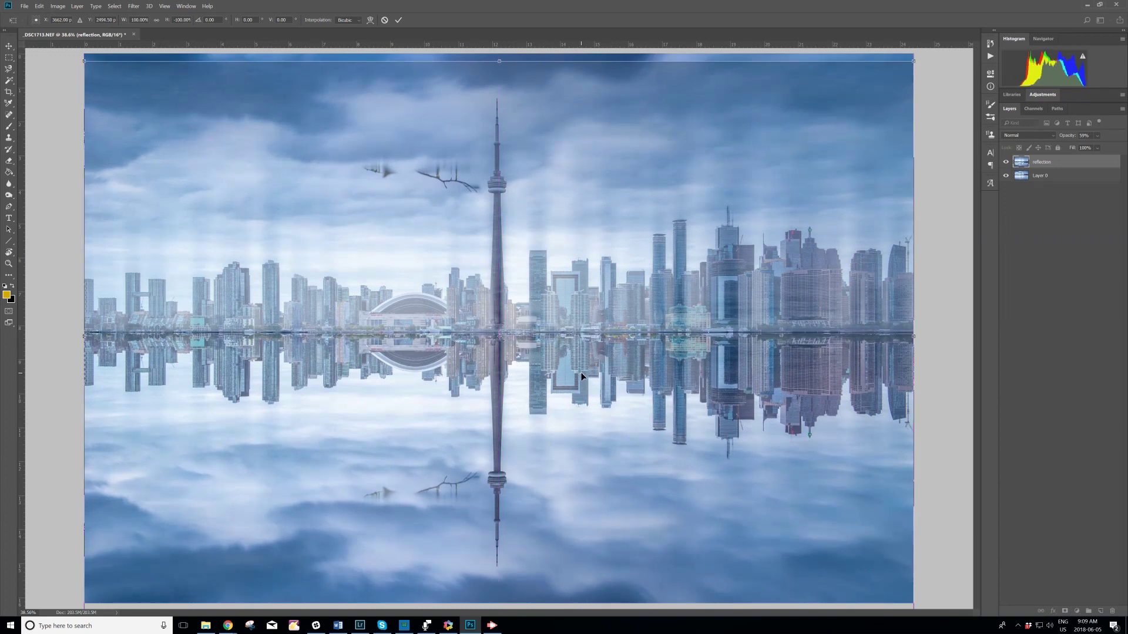
left_click_drag(606, 374, 607, 376)
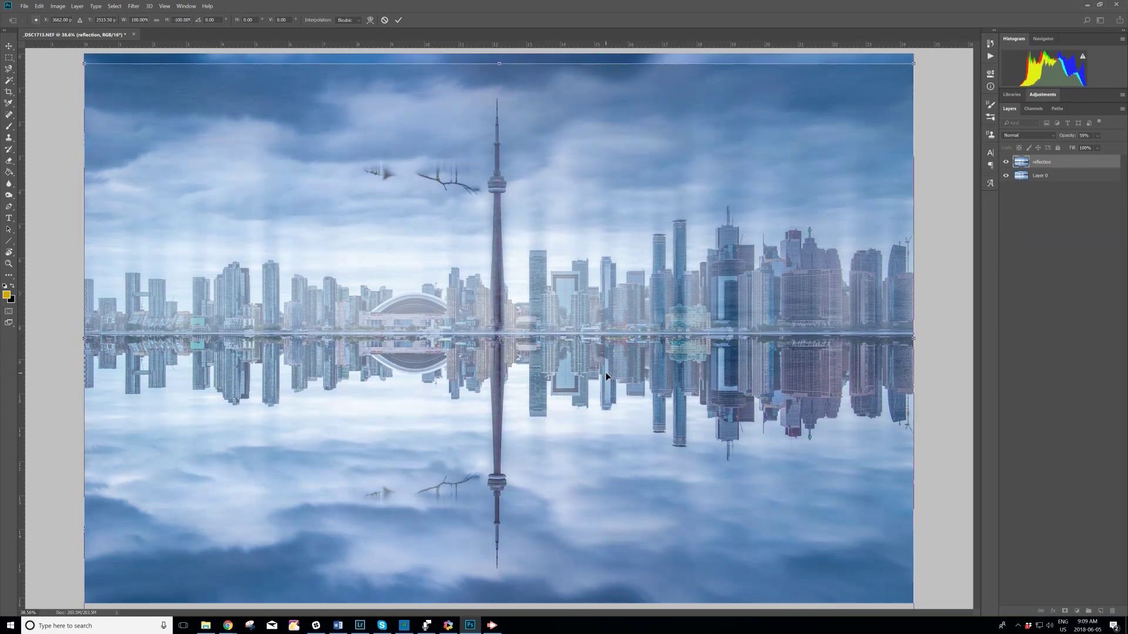
key("Up")
key("Up")
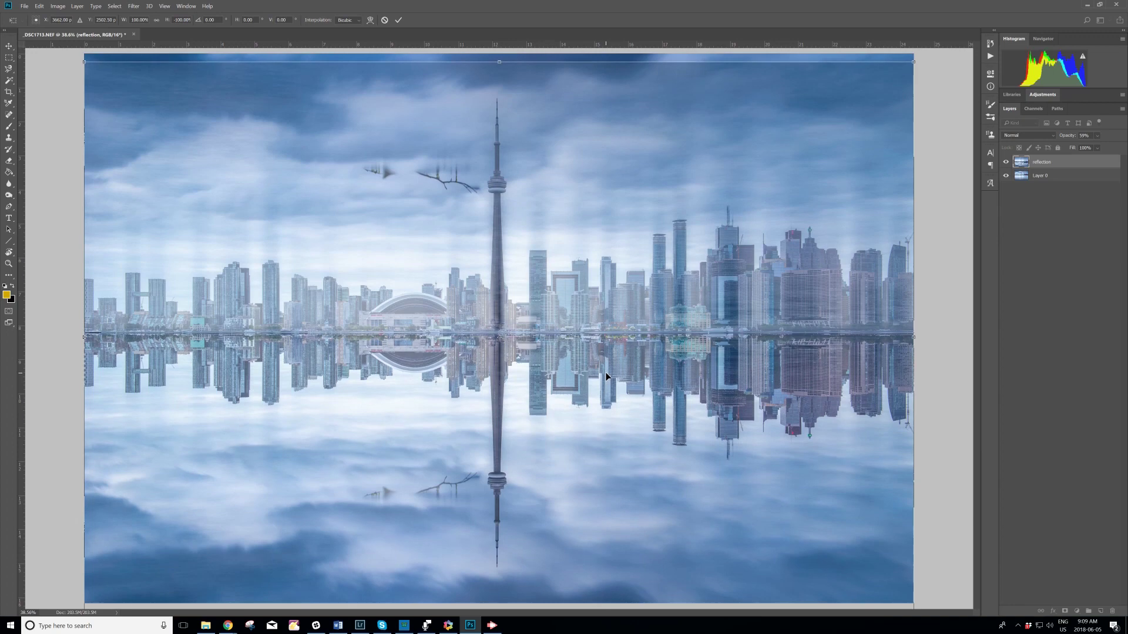
key("Up")
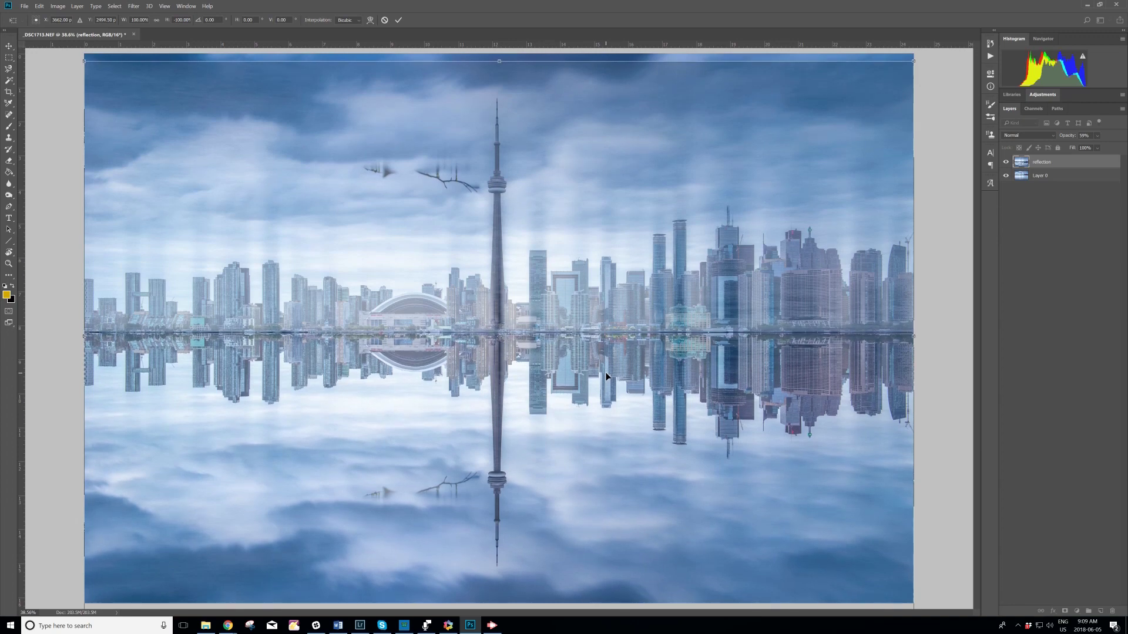
key("Up")
key("Up")
key("Return")
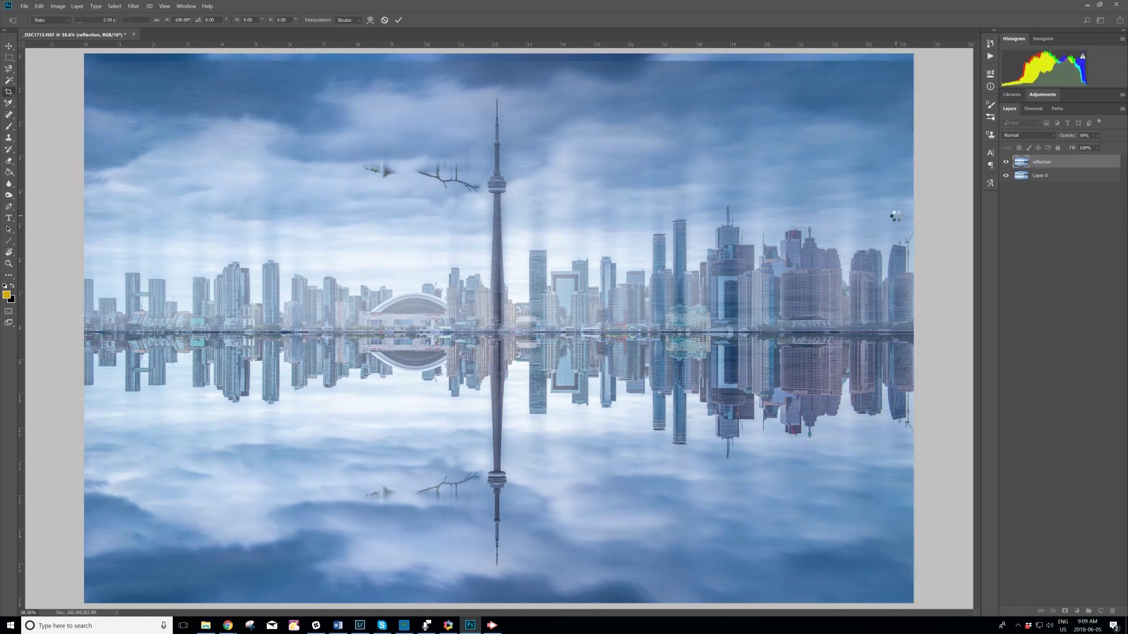
key("c")
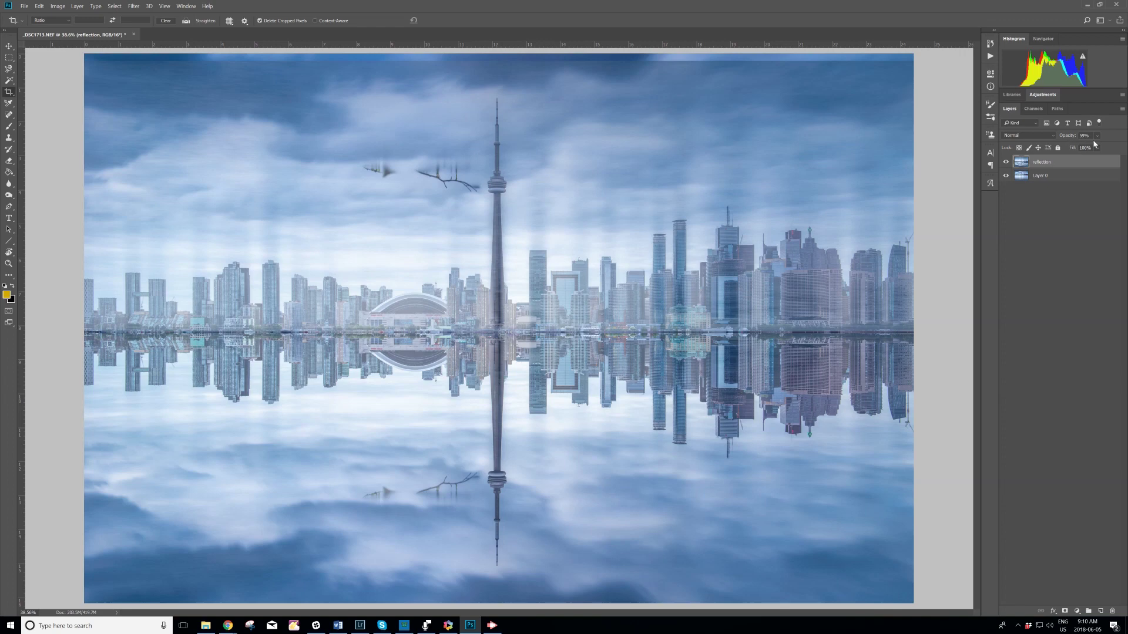
Set the reflection layer to Multiply blend mode at about 73% opacity
left_click(1051, 137)
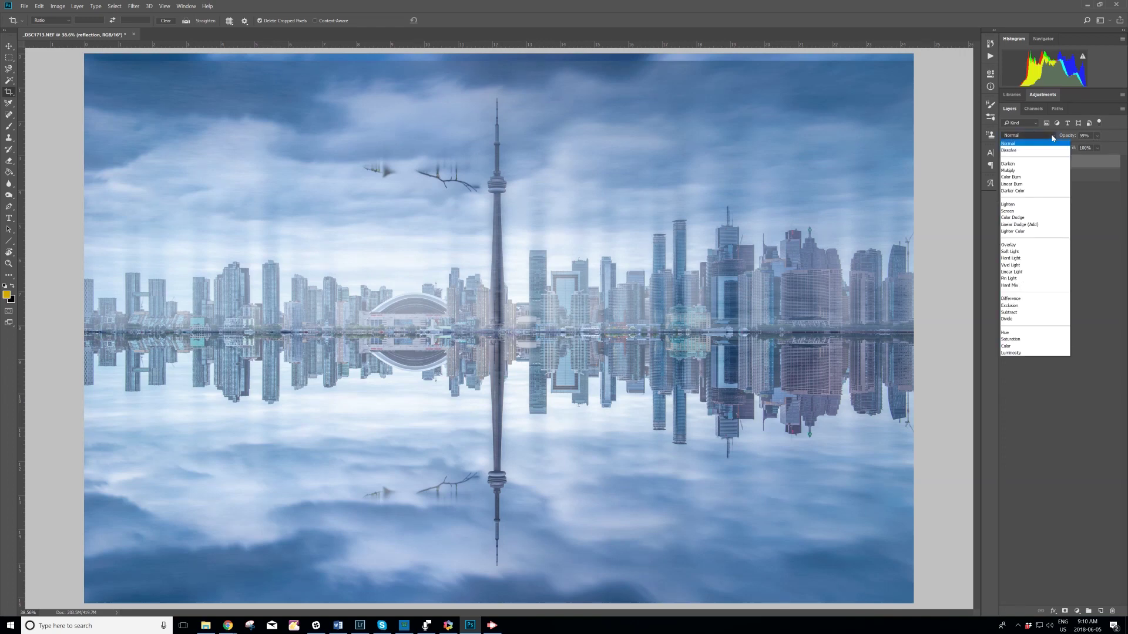
left_click(1022, 171)
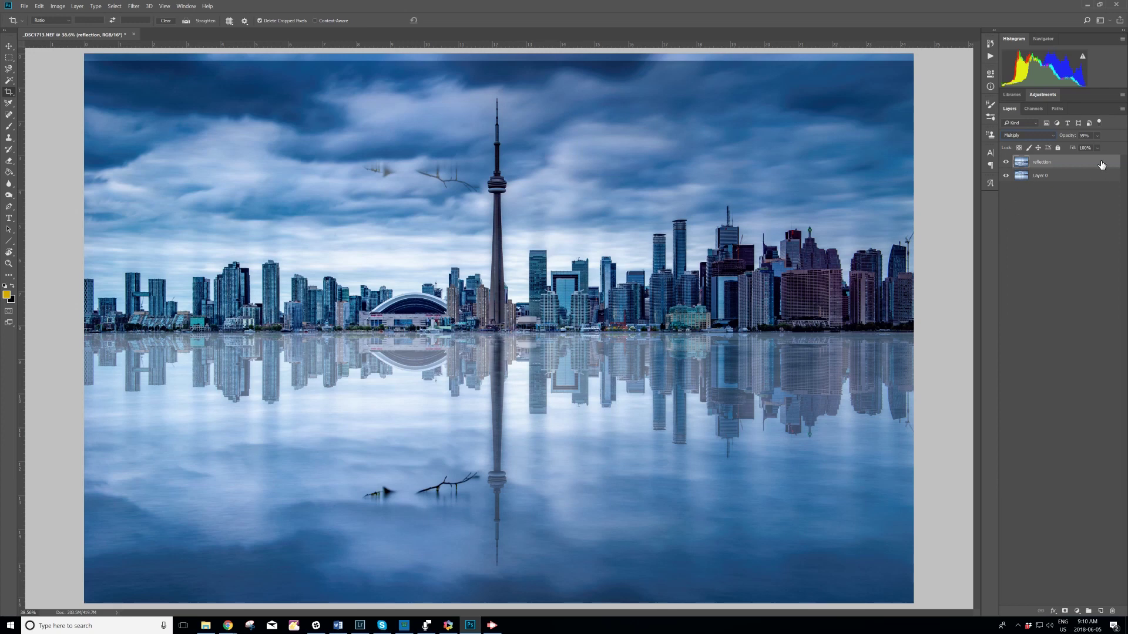
left_click(1097, 136)
left_click_drag(1106, 149, 1125, 149)
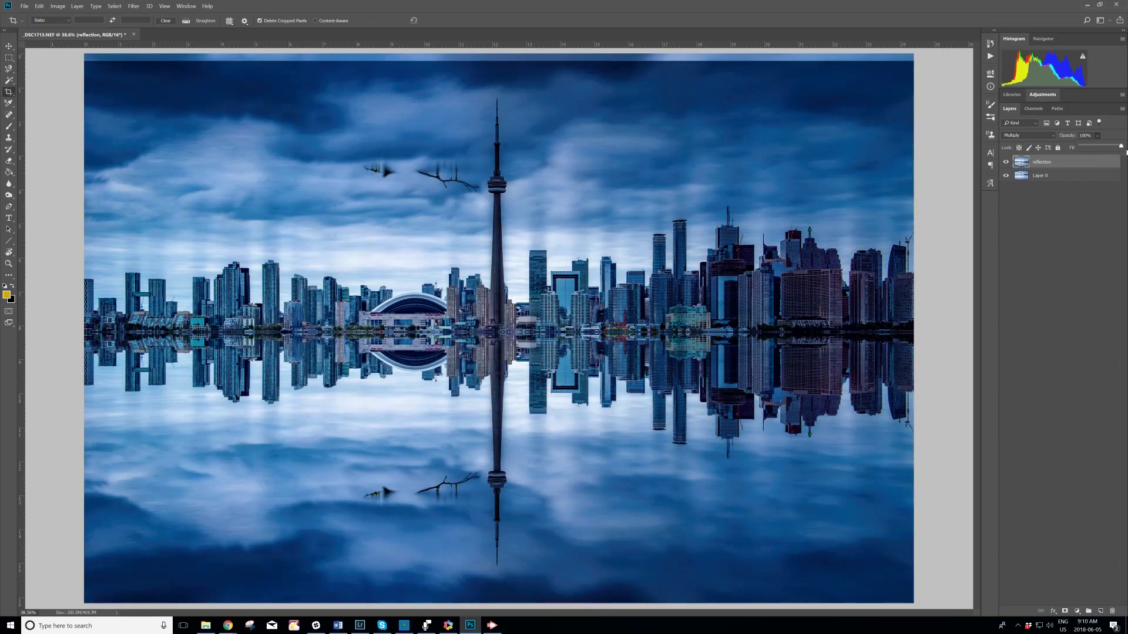
left_click_drag(1125, 152, 1115, 152)
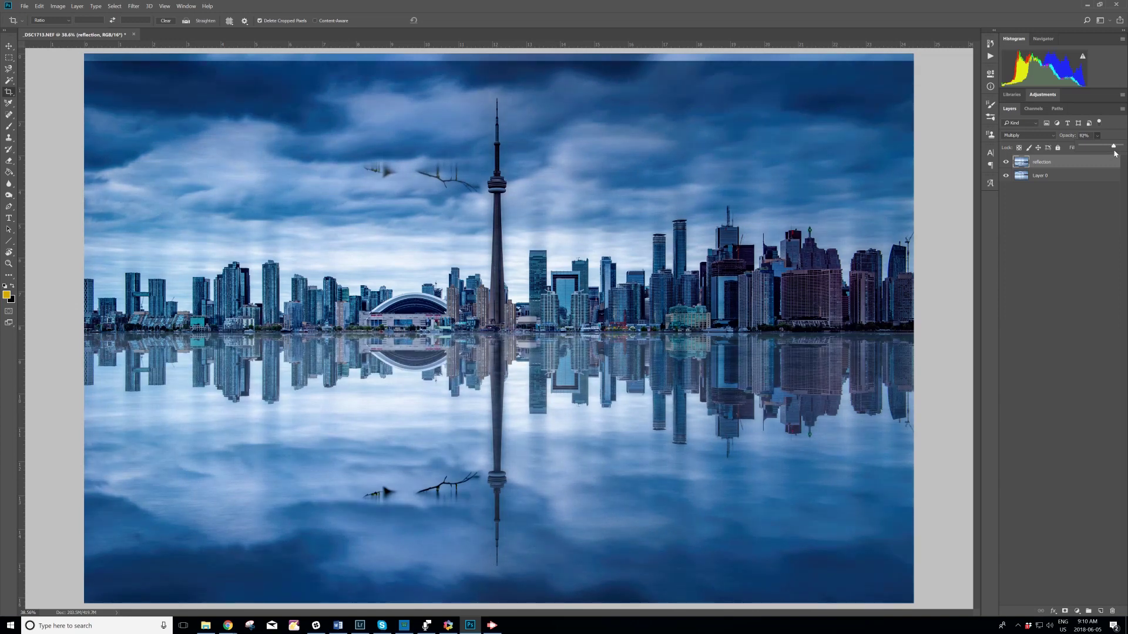
left_click_drag(1115, 153, 1112, 154)
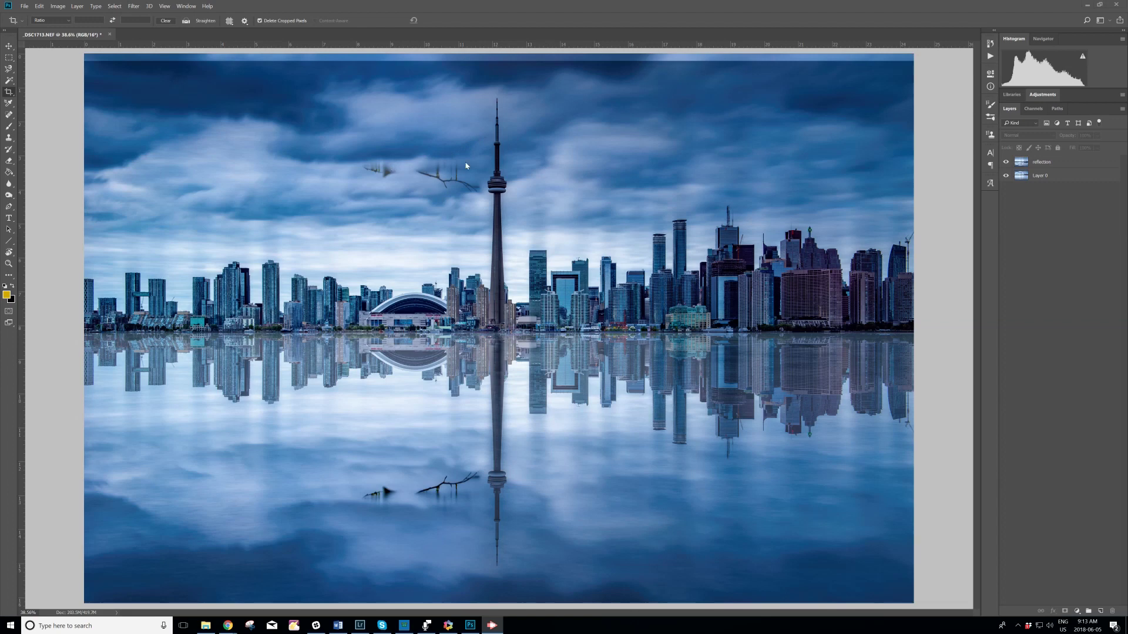
Hide Layer 0 and marquee-select the canvas from the top down to the horizon
left_click(1005, 175)
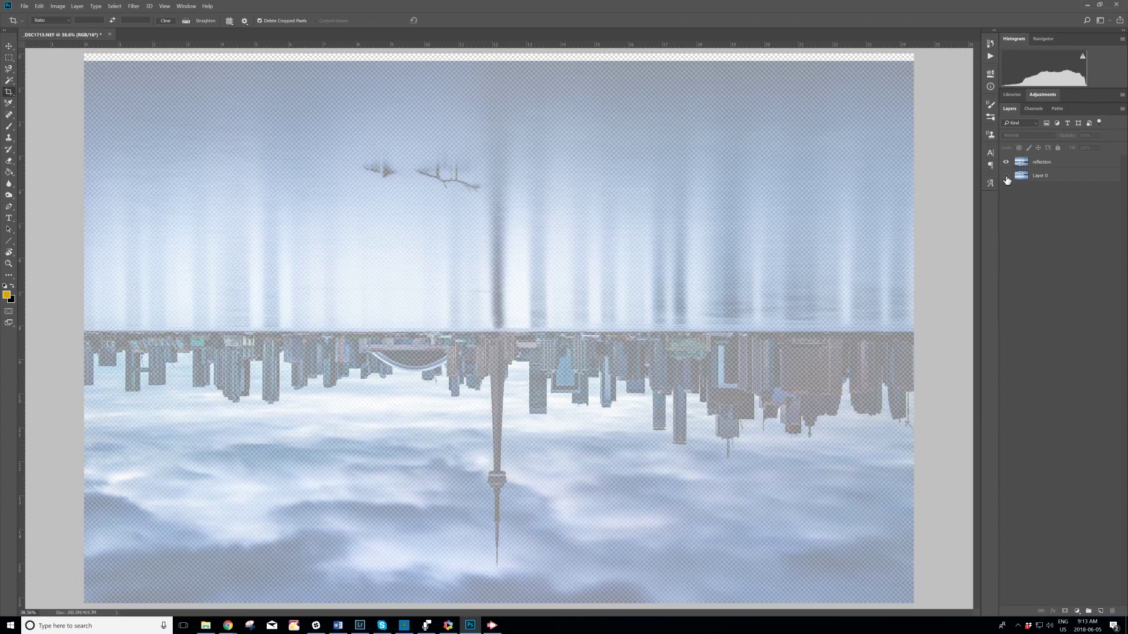
left_click(9, 58)
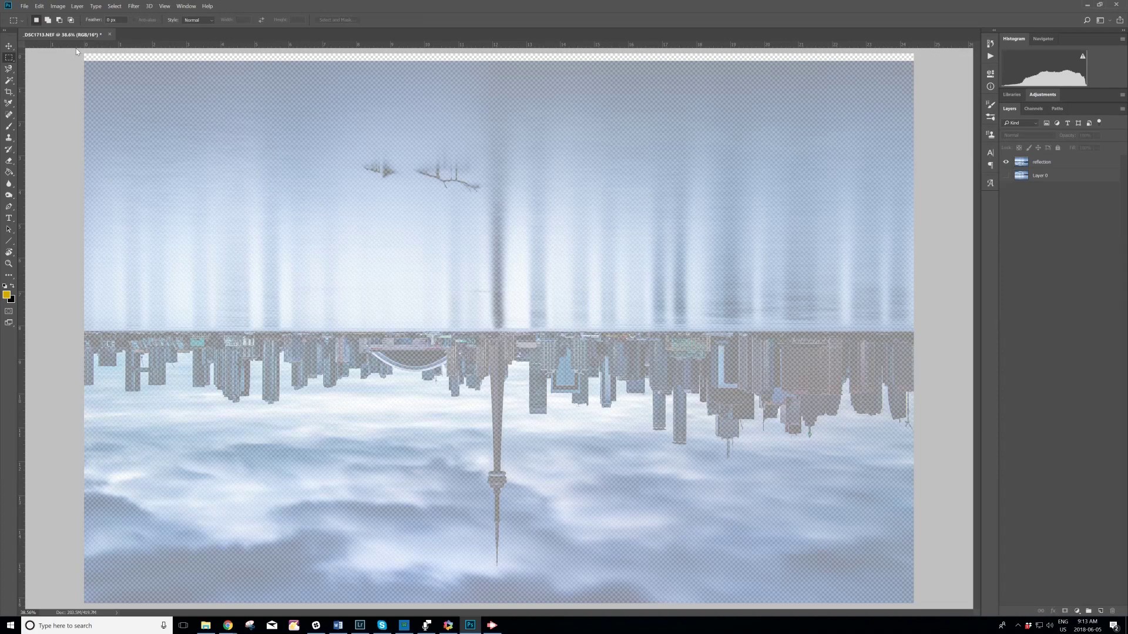
mouse_move(84, 59)
left_mouse_down()
mouse_move(683, 322)
mouse_move(918, 332)
left_mouse_up()
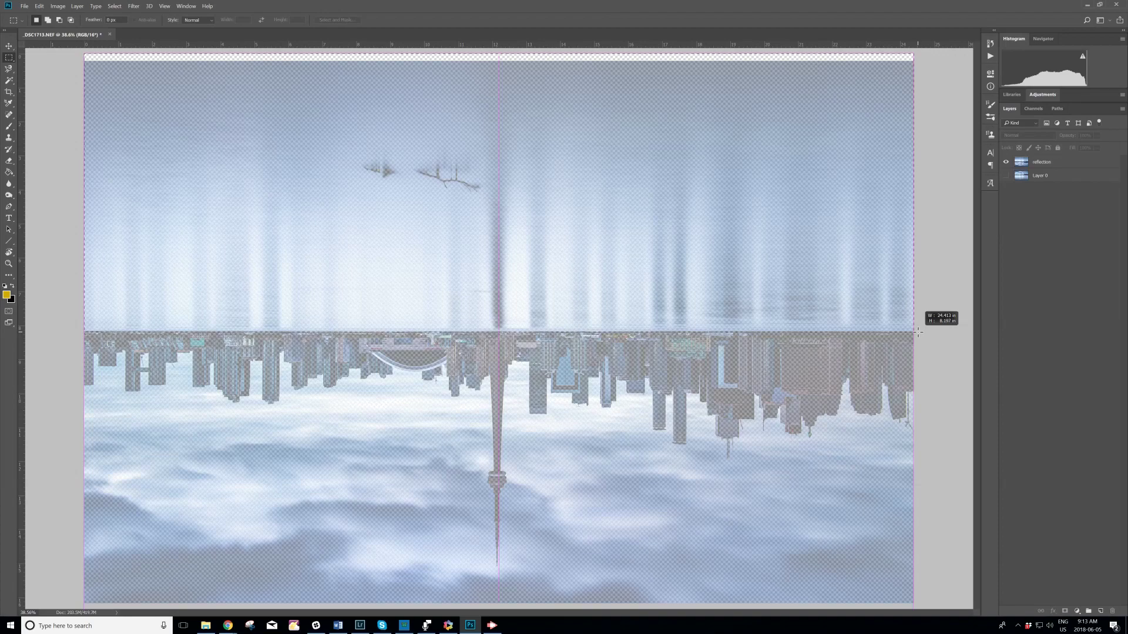
left_click_drag(917, 331, 918, 331)
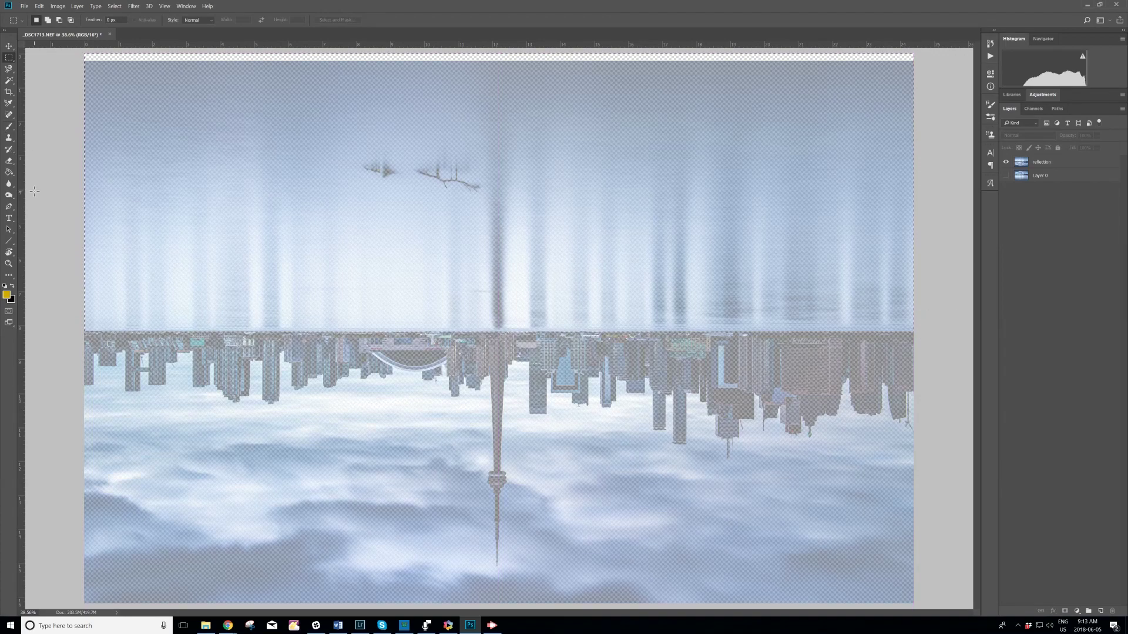
Erase the reflection layer inside the selection, then show Layer 0 again
left_click(10, 161)
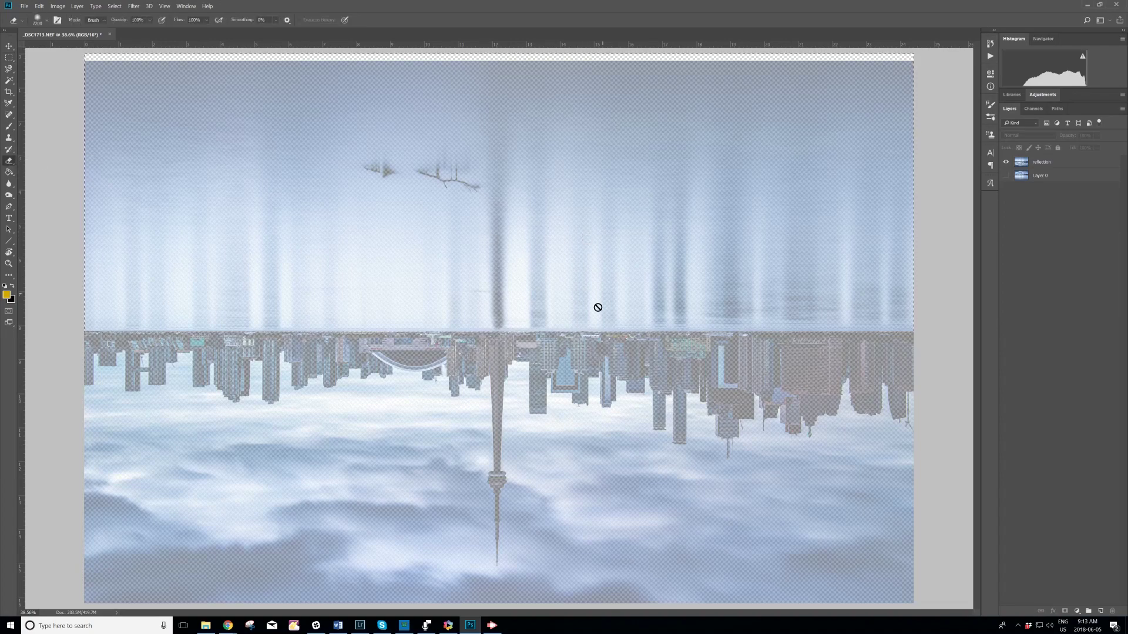
left_click(1072, 164)
mouse_move(737, 212)
left_mouse_down()
mouse_move(577, 206)
mouse_move(1119, 318)
mouse_move(97, 176)
left_mouse_up()
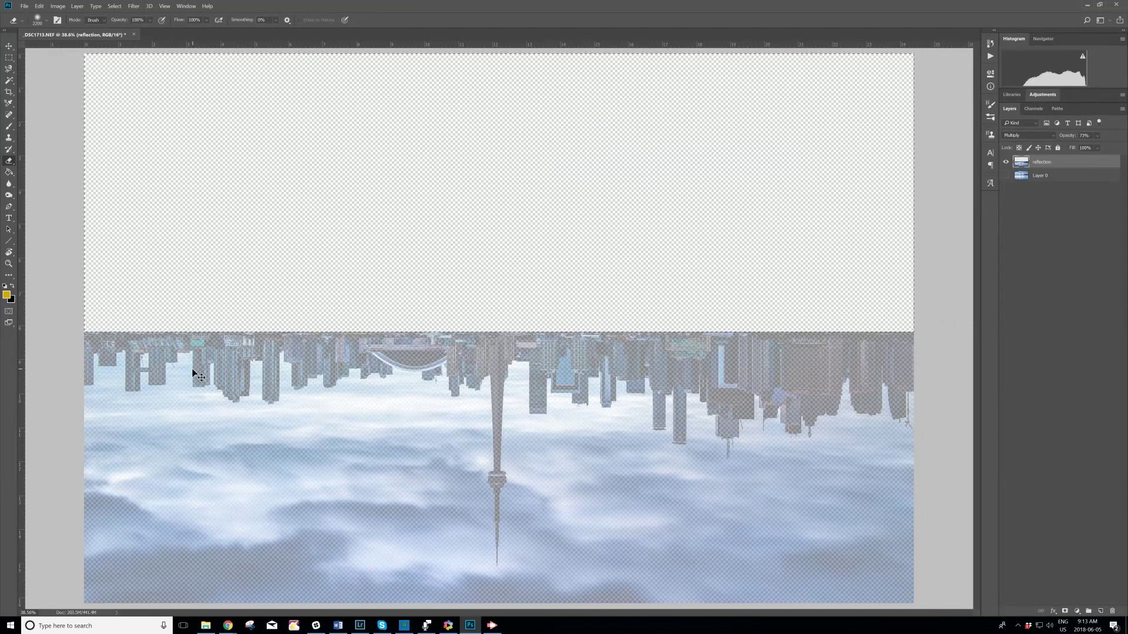
left_click(1005, 176)
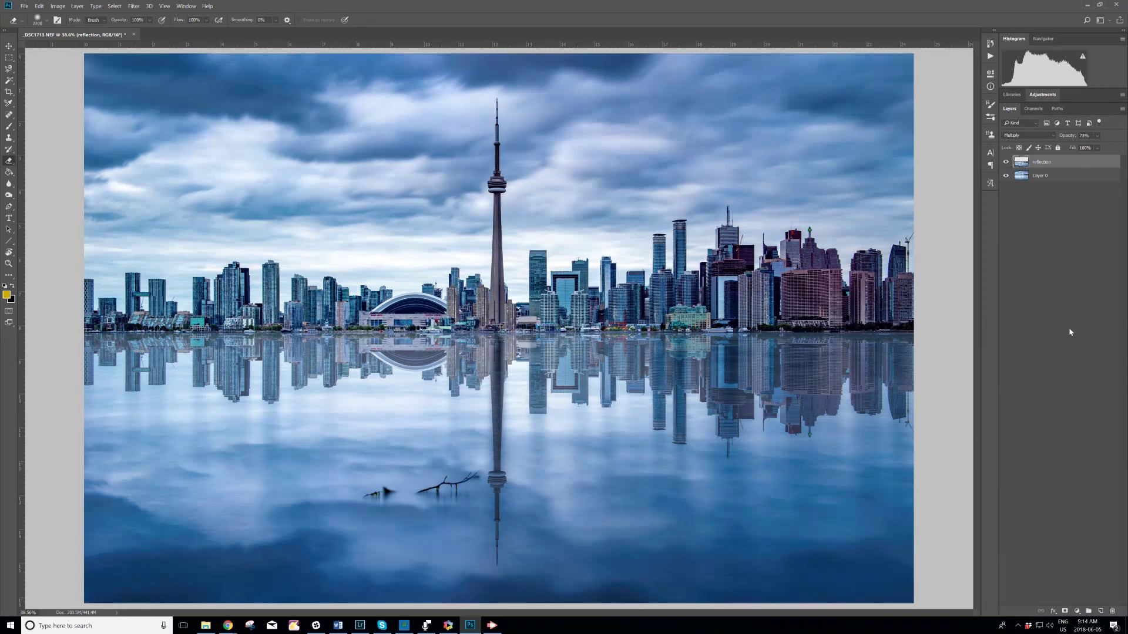
Try lower values, then settle the reflection layer's opacity near 96%
left_click(1098, 134)
left_click_drag(1110, 148, 1103, 150)
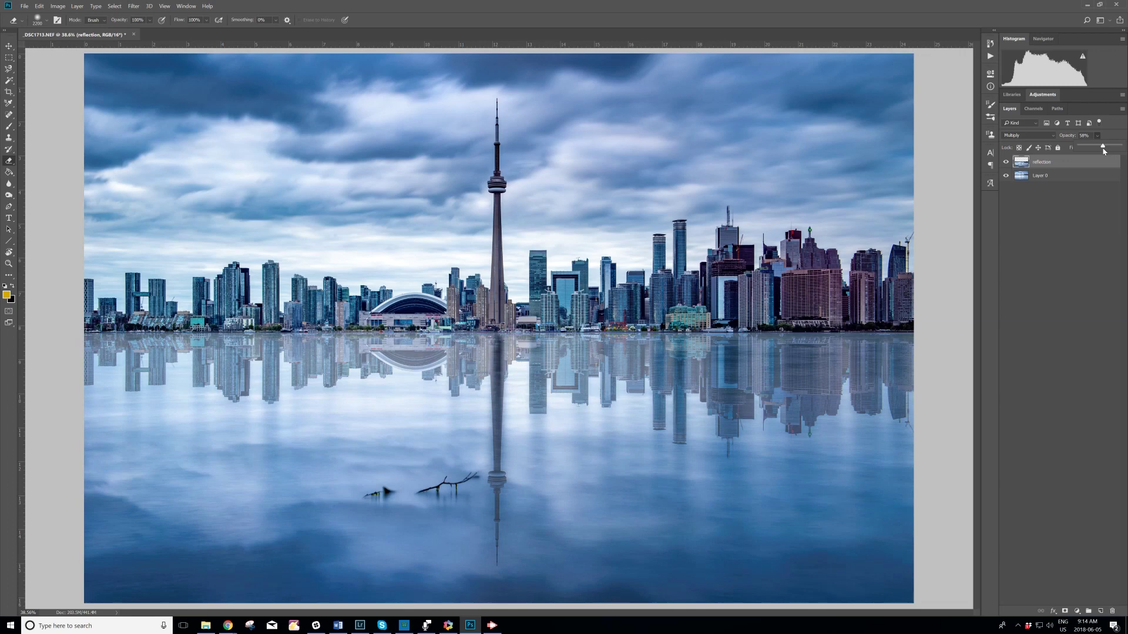
left_click_drag(1104, 150, 1105, 152)
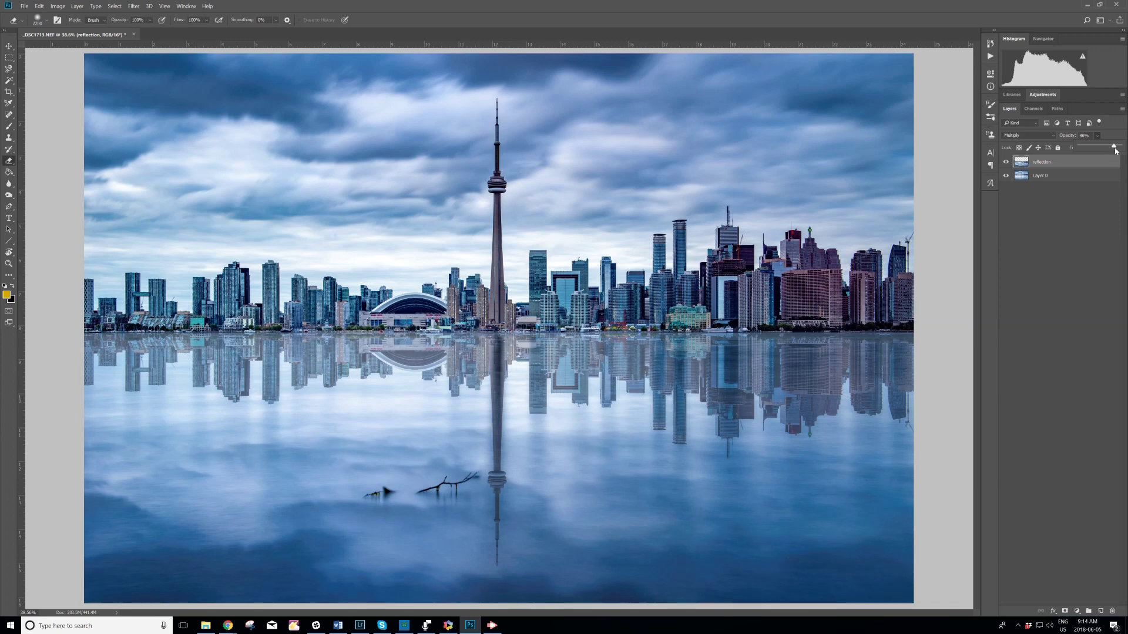
left_click_drag(1107, 149, 1126, 148)
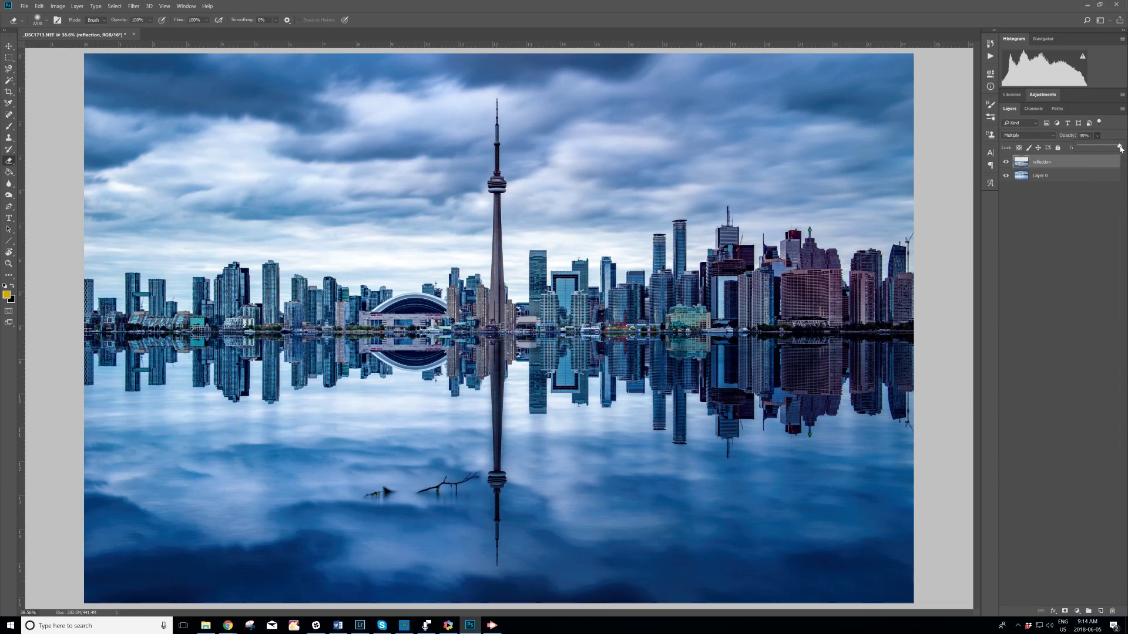
left_click_drag(1121, 149, 1117, 149)
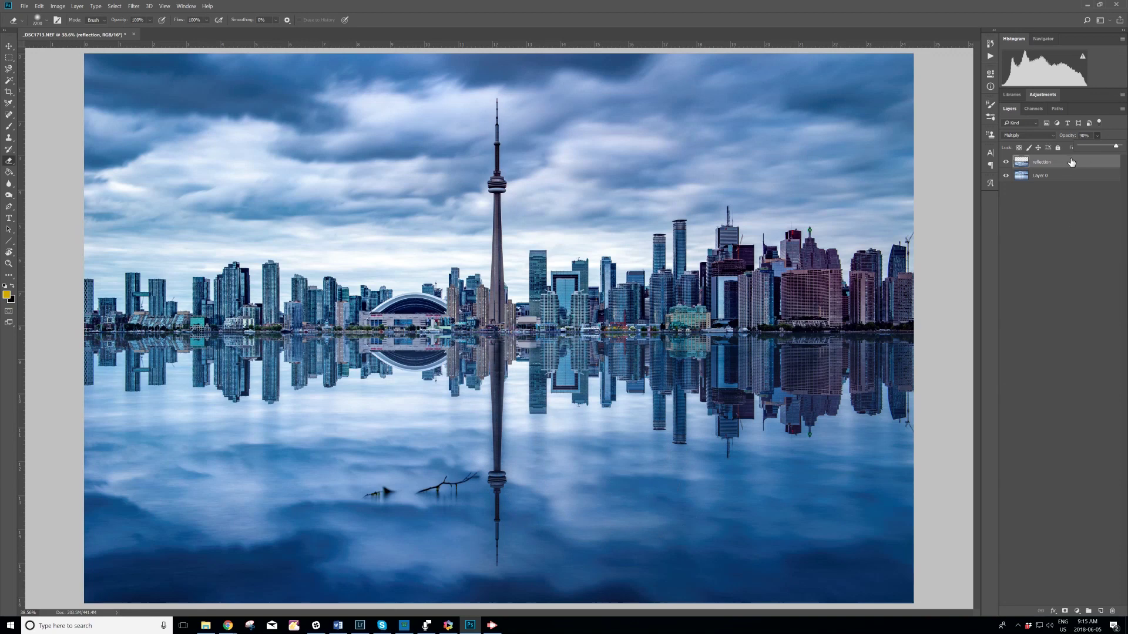
Free-transform the reflection slightly taller downward and nudge it up five pixels to the shoreline
left_click(1068, 222)
key("ctrl+t")
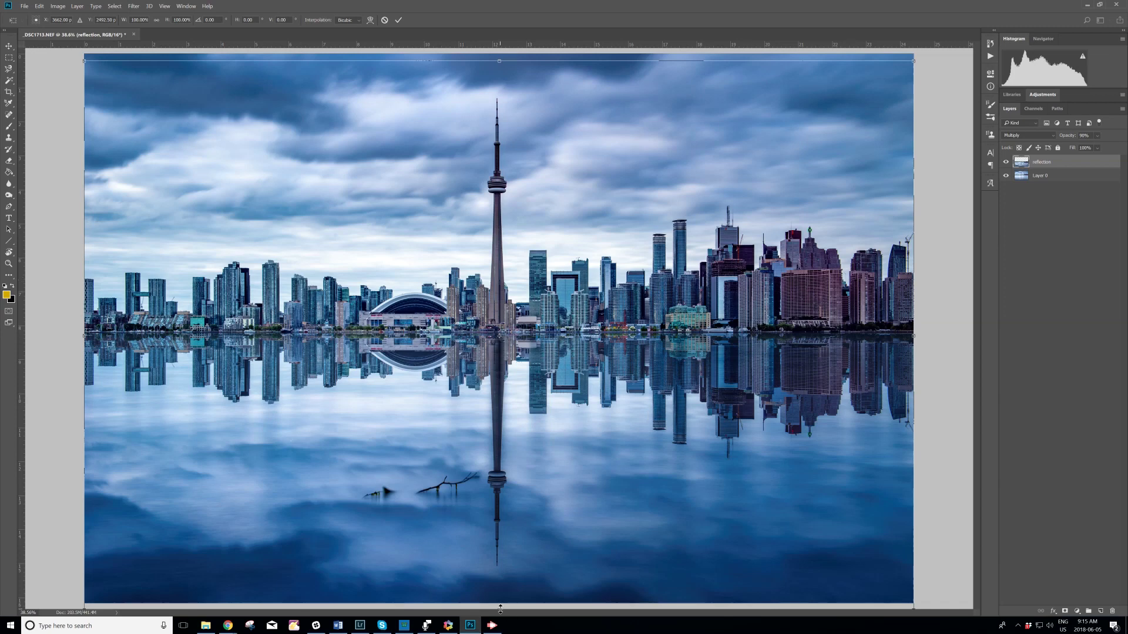
left_click_drag(499, 606, 499, 623)
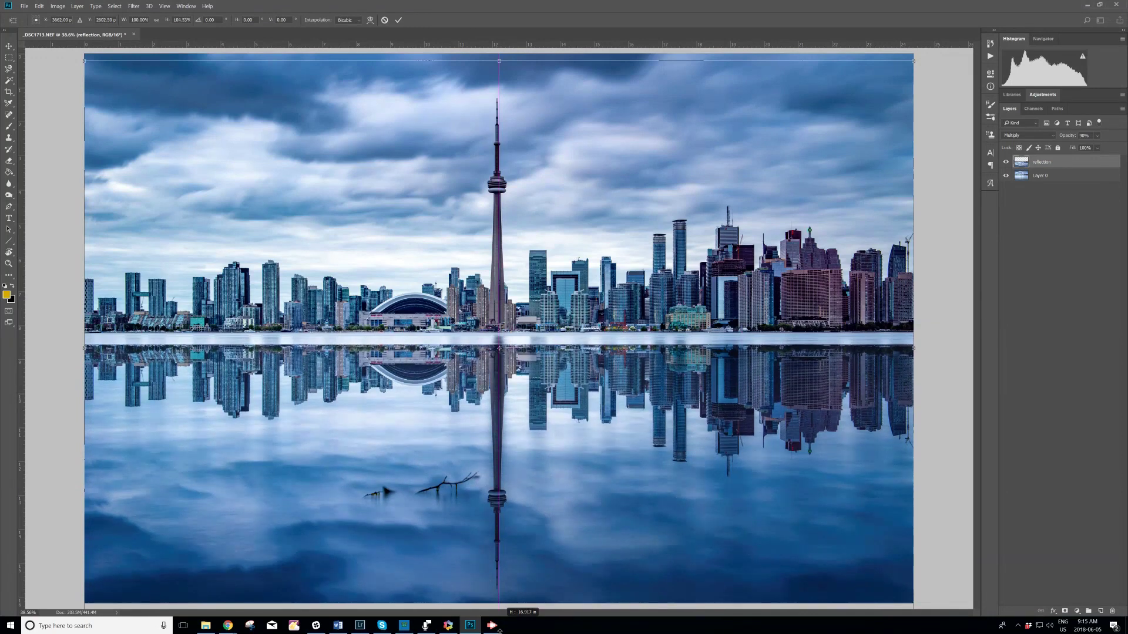
left_click_drag(500, 622, 499, 623)
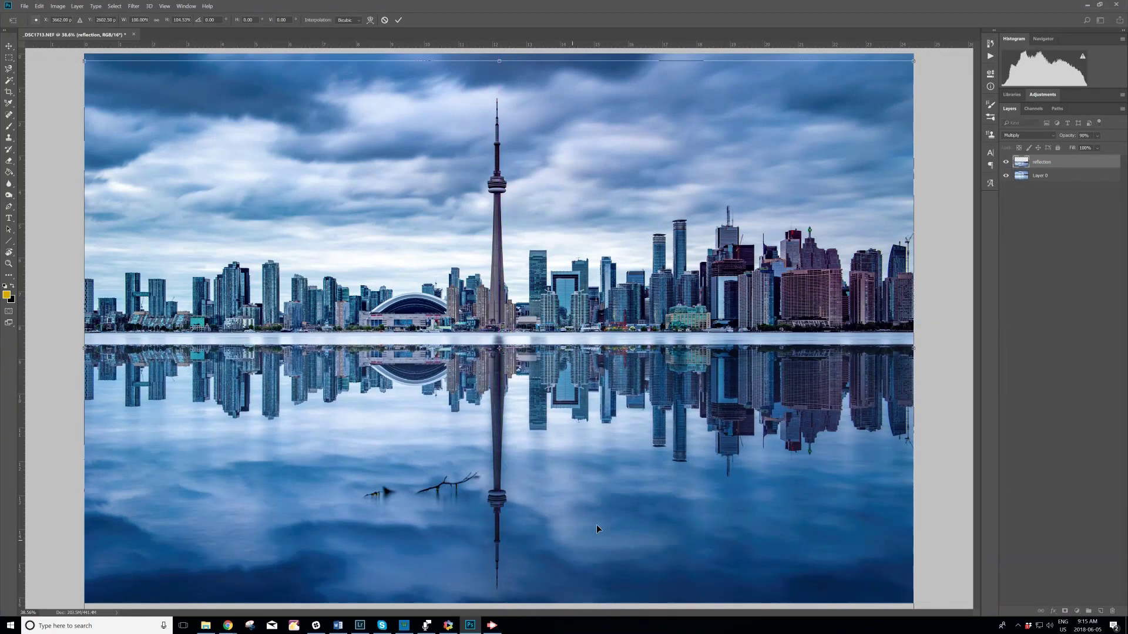
key("Up")
key("Up")
key("Up")
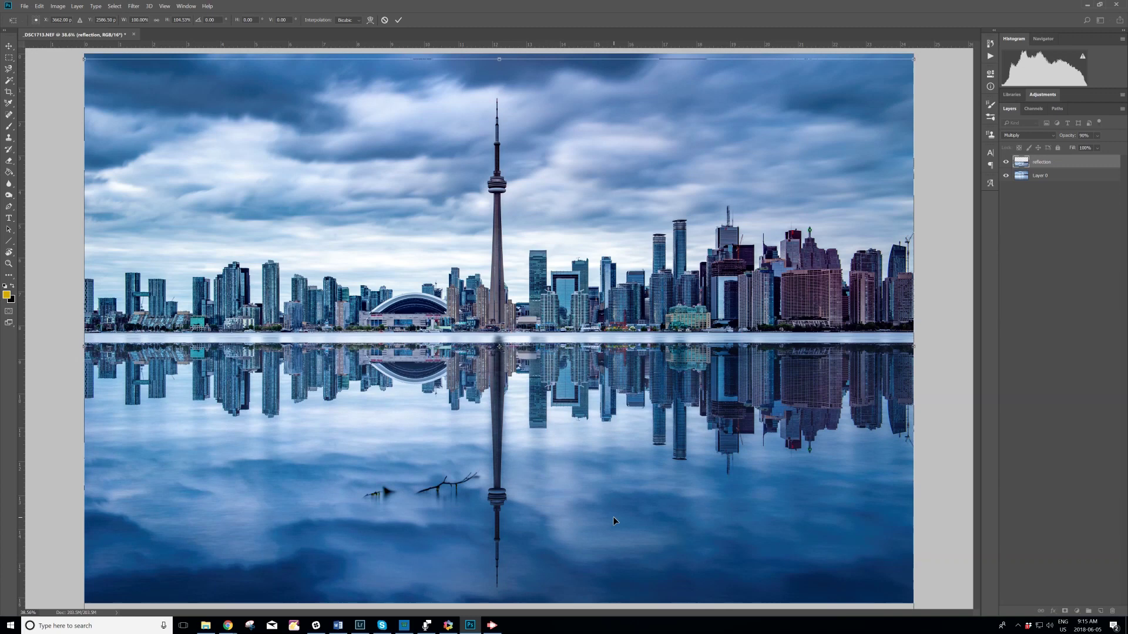
key("Up")
key("Up")
key("Up")
key("Up")
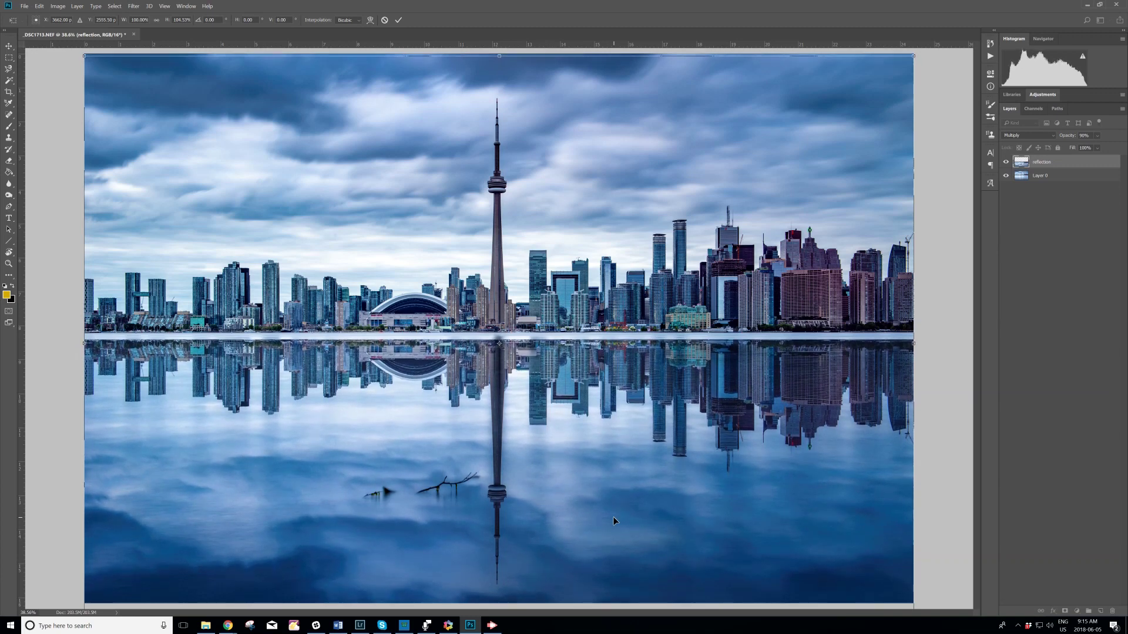
key("Up")
key("Up")
key("Up")
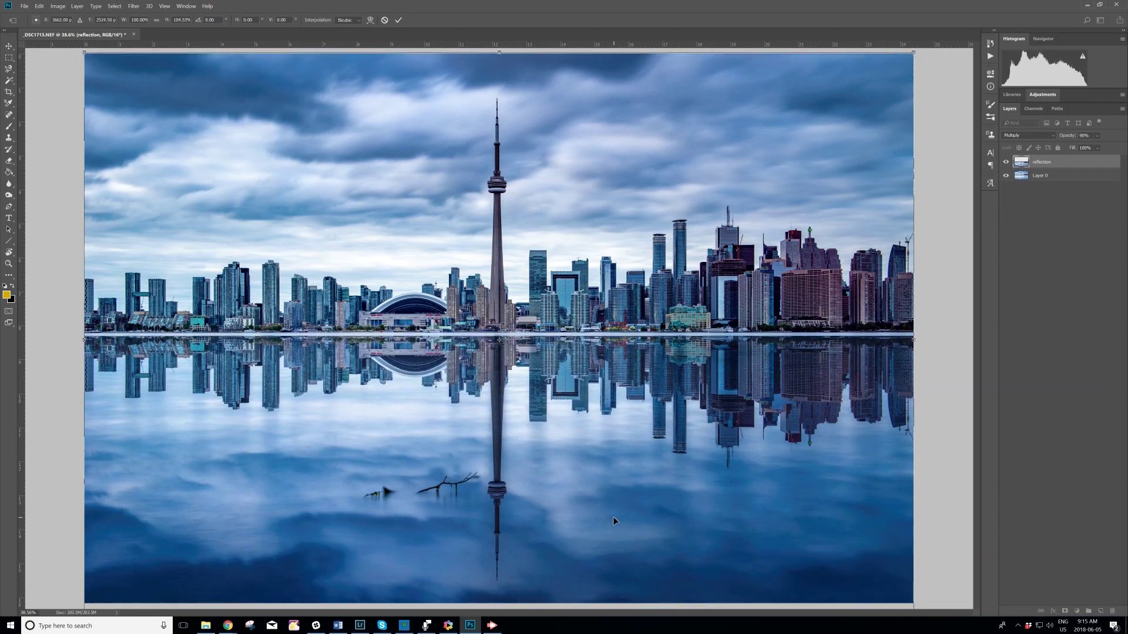
key("Up")
key("Up")
key("Up")
key("Up")
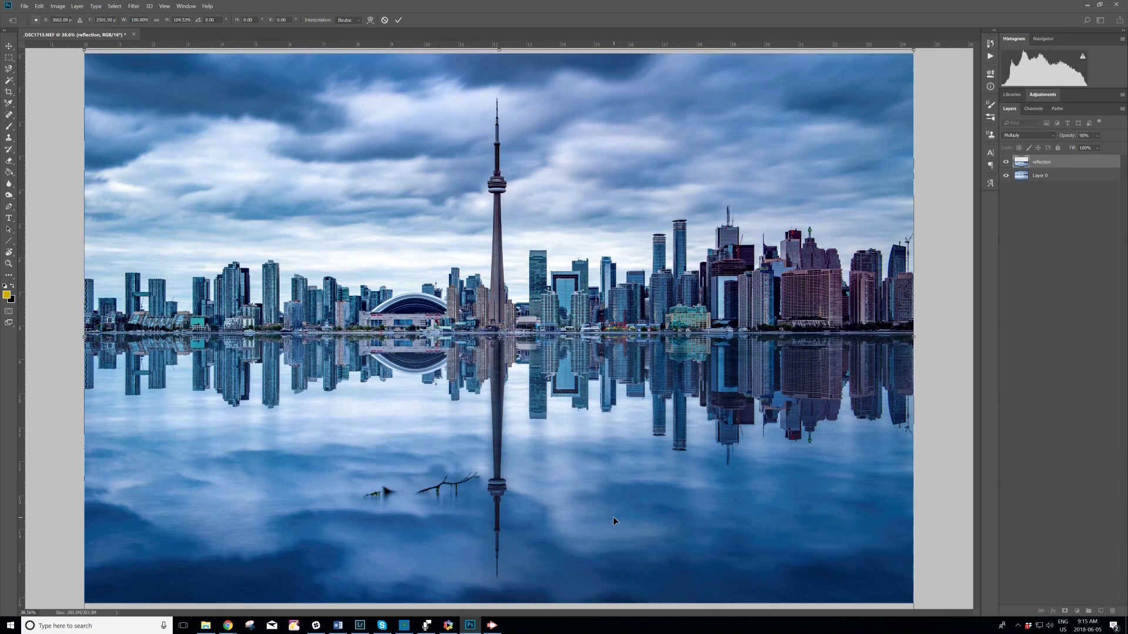
key("Up")
key("Up")
key("Up")
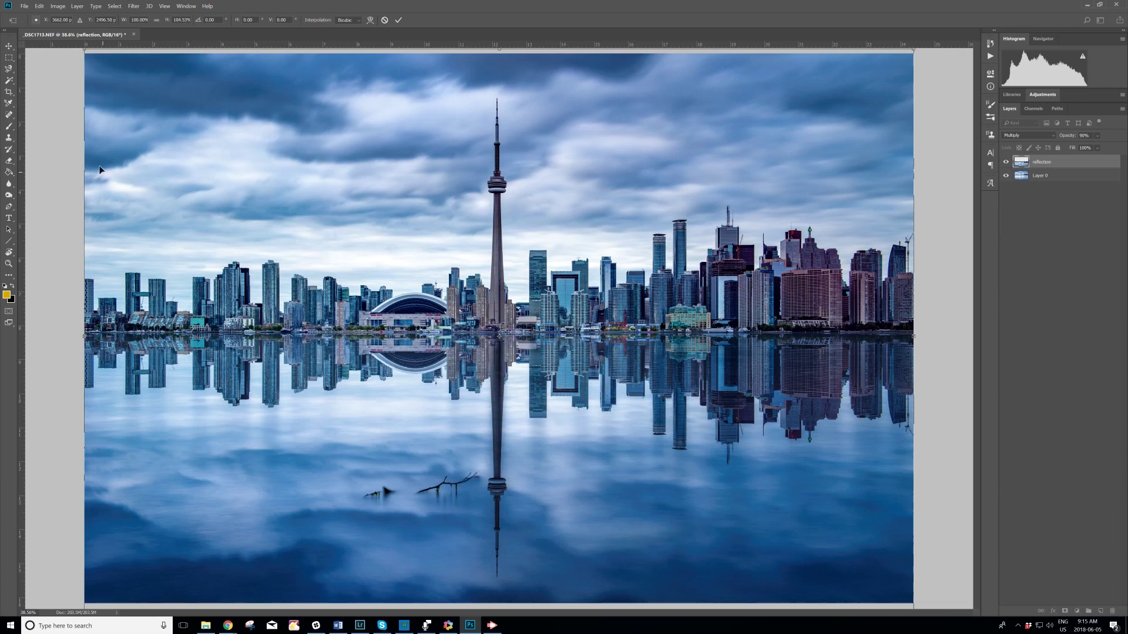
left_click(8, 264)
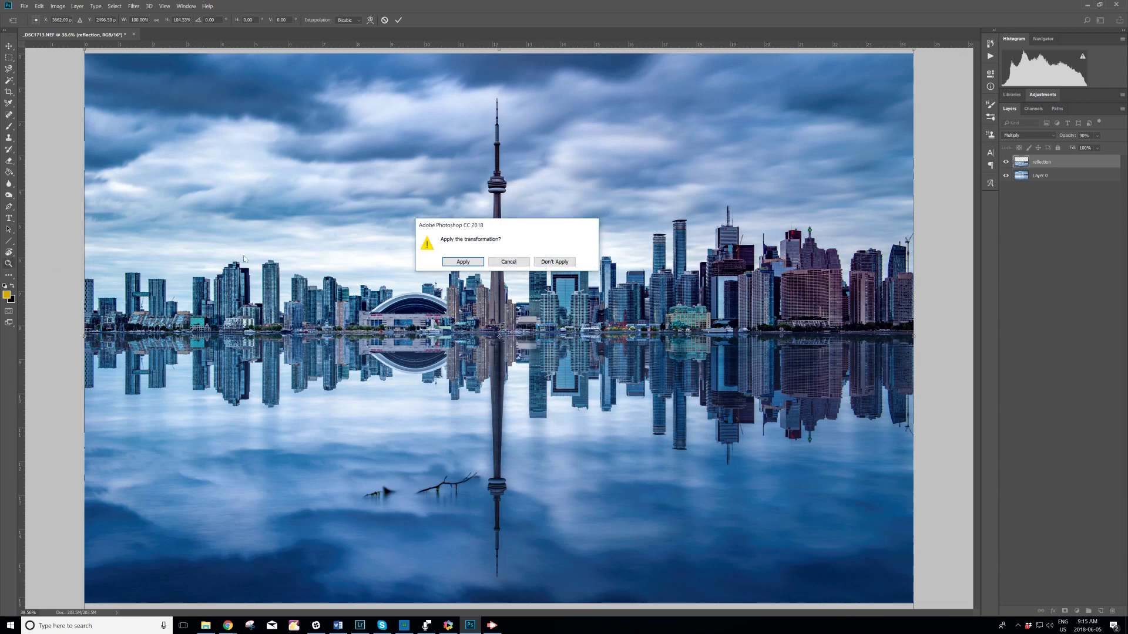
Apply the pending transformation and zoom the view out to 25%
left_click(465, 262)
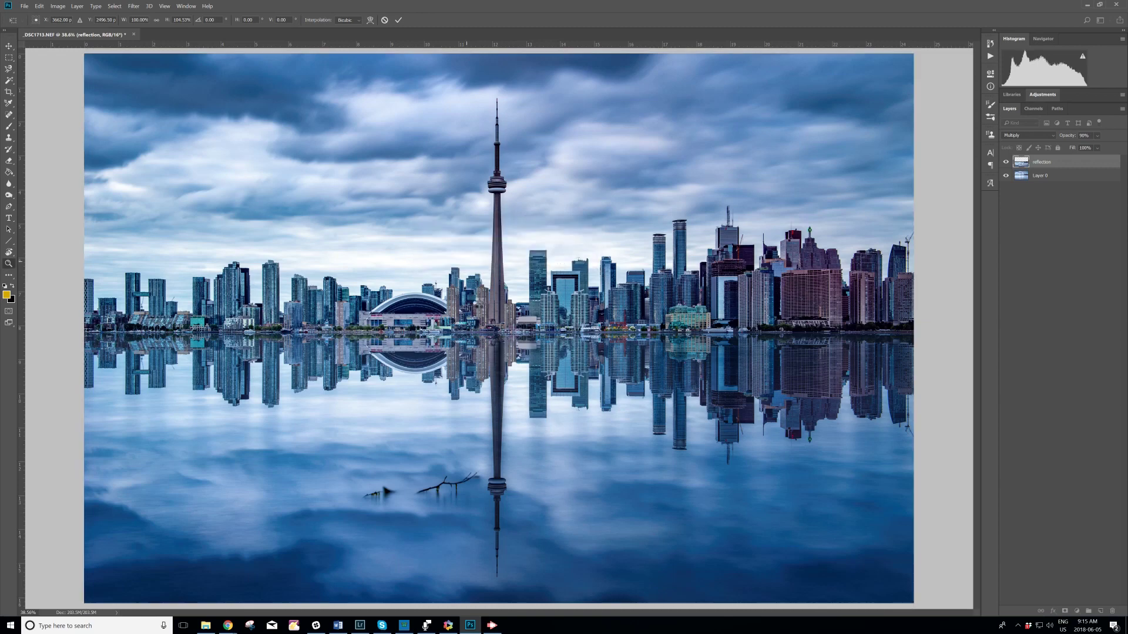
right_click(484, 292)
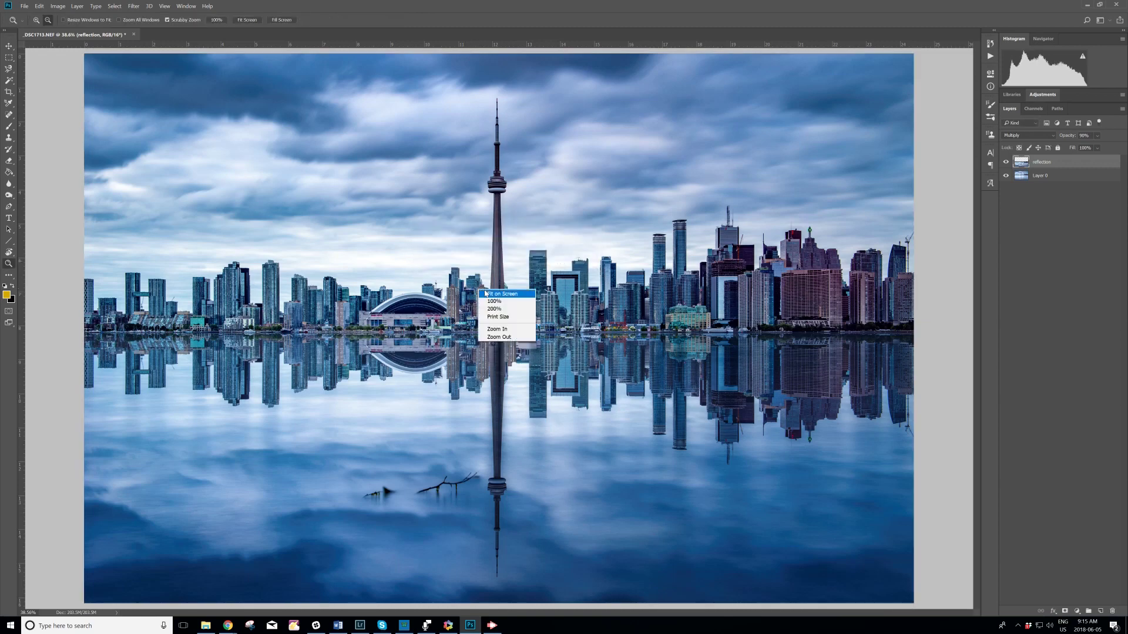
left_click(499, 337)
right_click(511, 347)
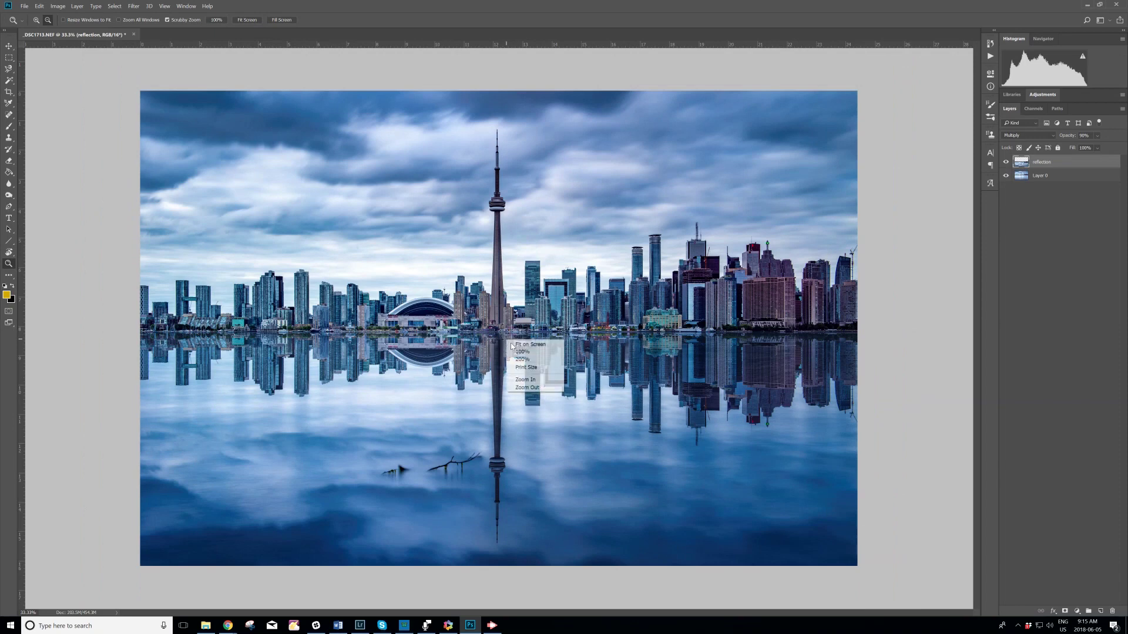
left_click(527, 390)
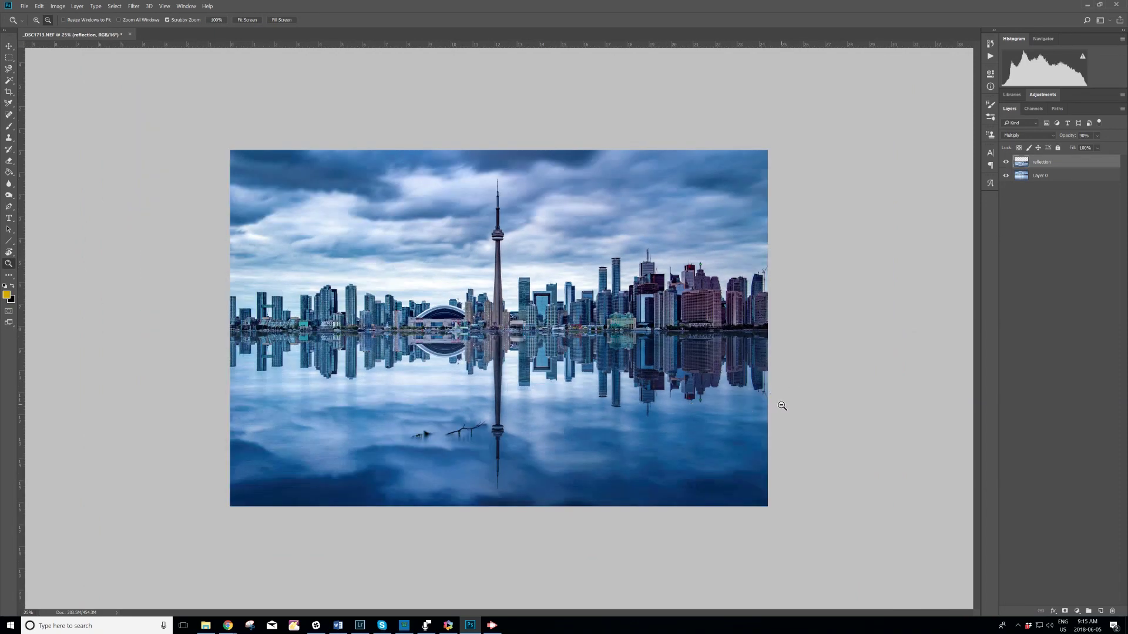
Stretch the reflection taller again, nudge it three pixels down, and commit the transform
key("ctrl+t")
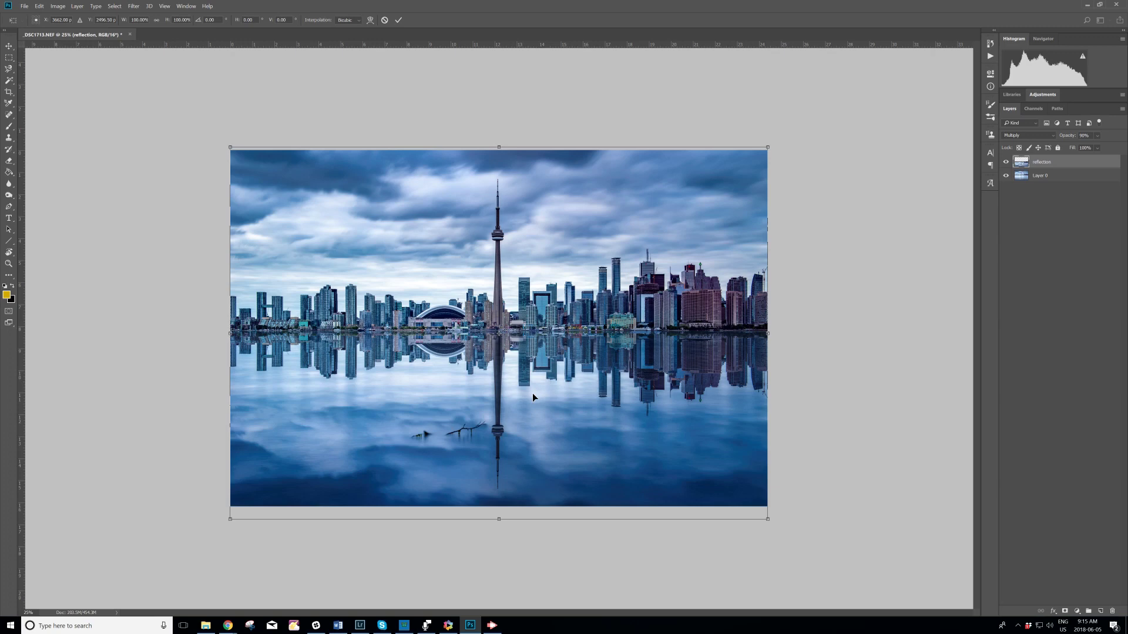
left_click_drag(498, 519, 498, 534)
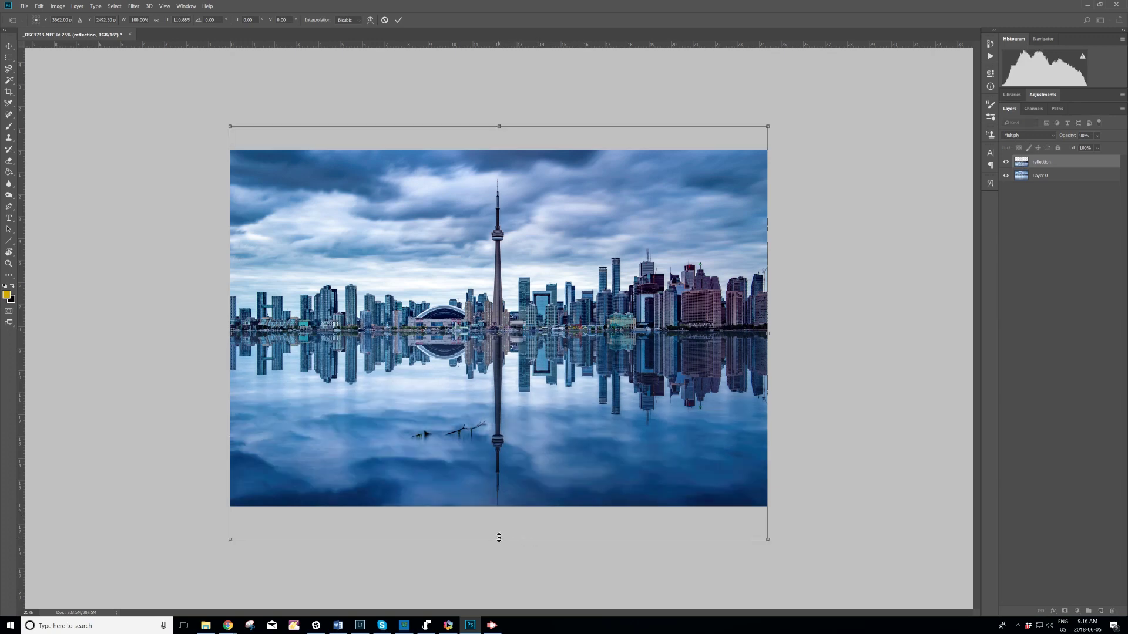
left_click_drag(499, 535, 499, 533)
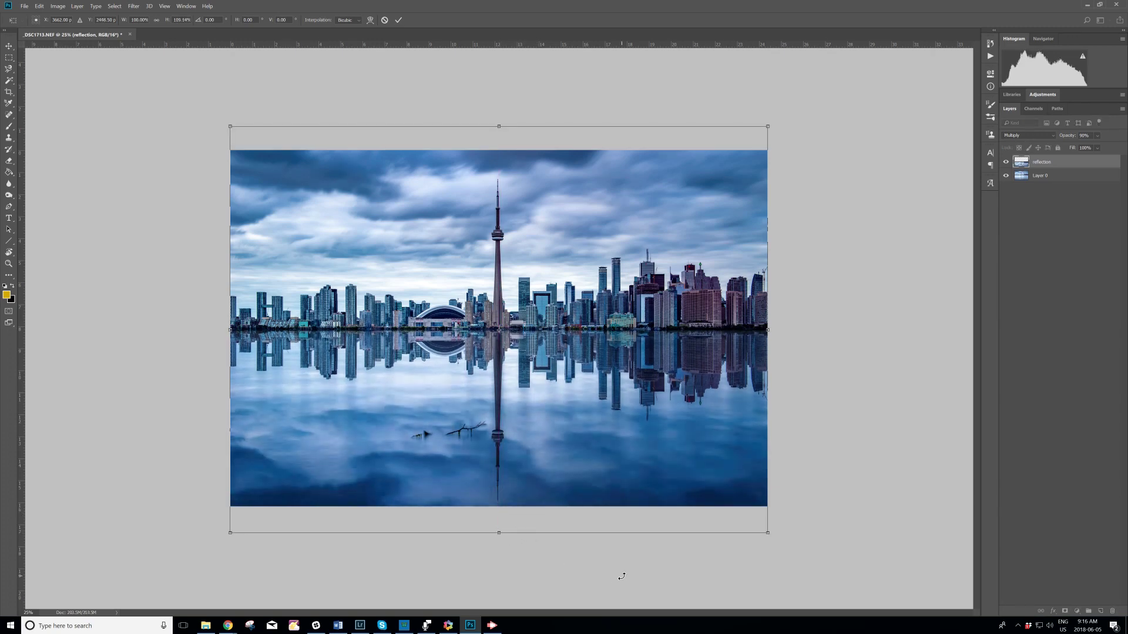
key("Down")
key("Down")
key("Down")
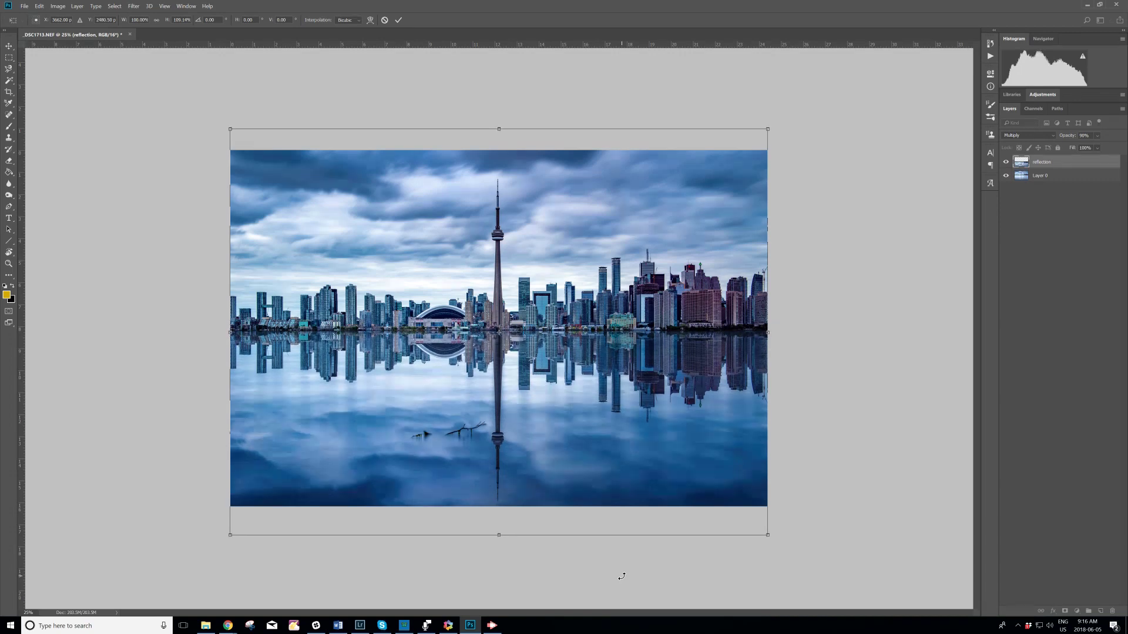
key("Down")
key("Down")
key("Down")
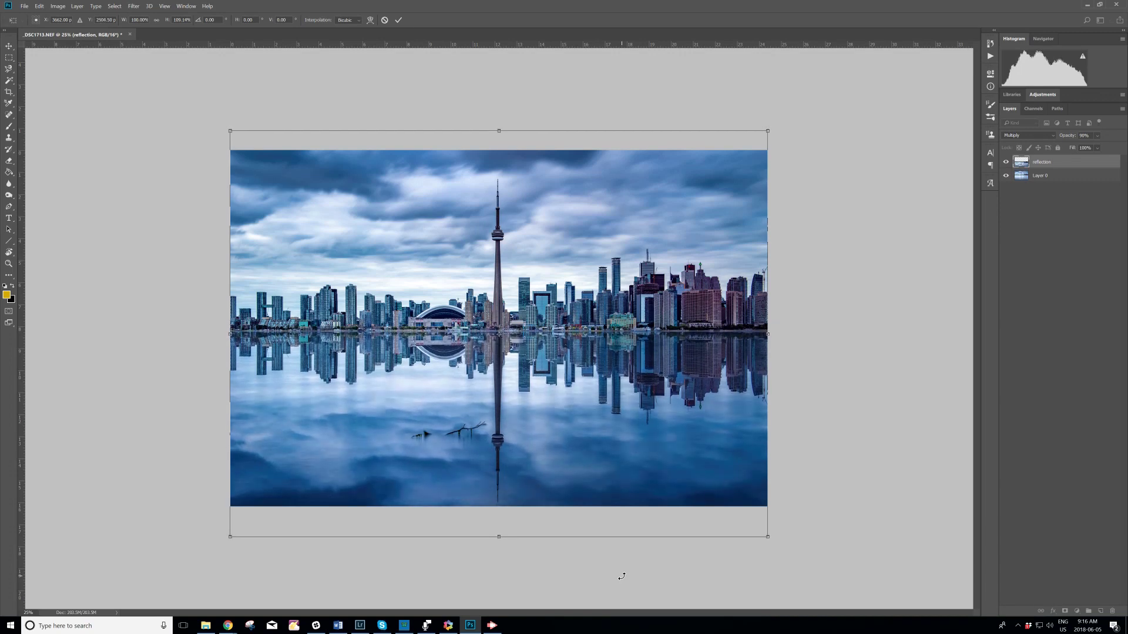
key("Down")
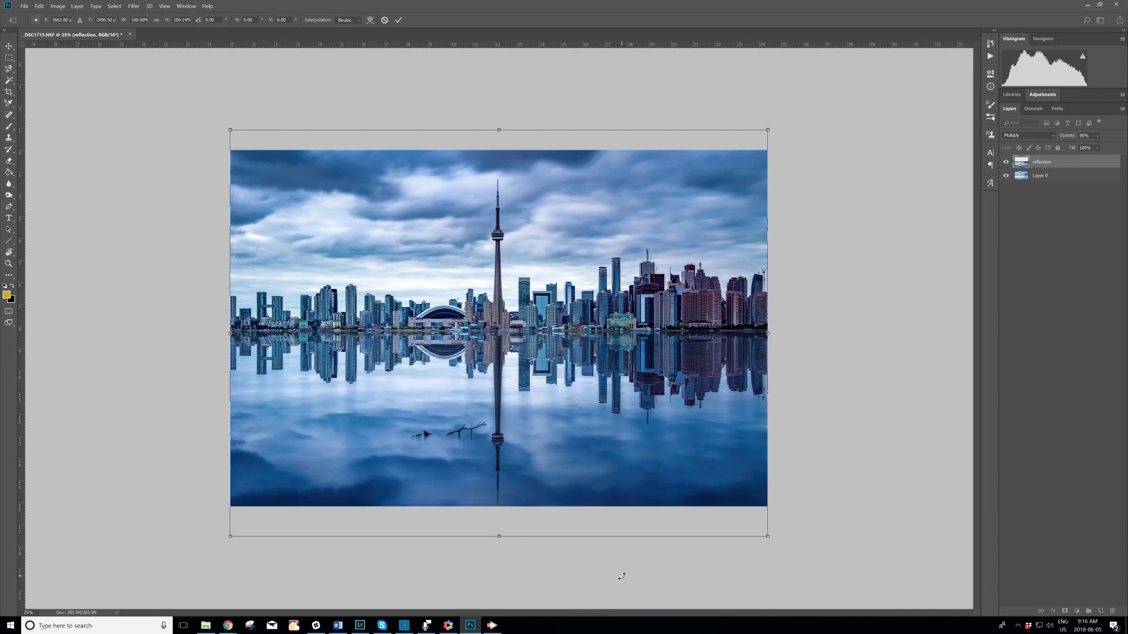
key("Return")
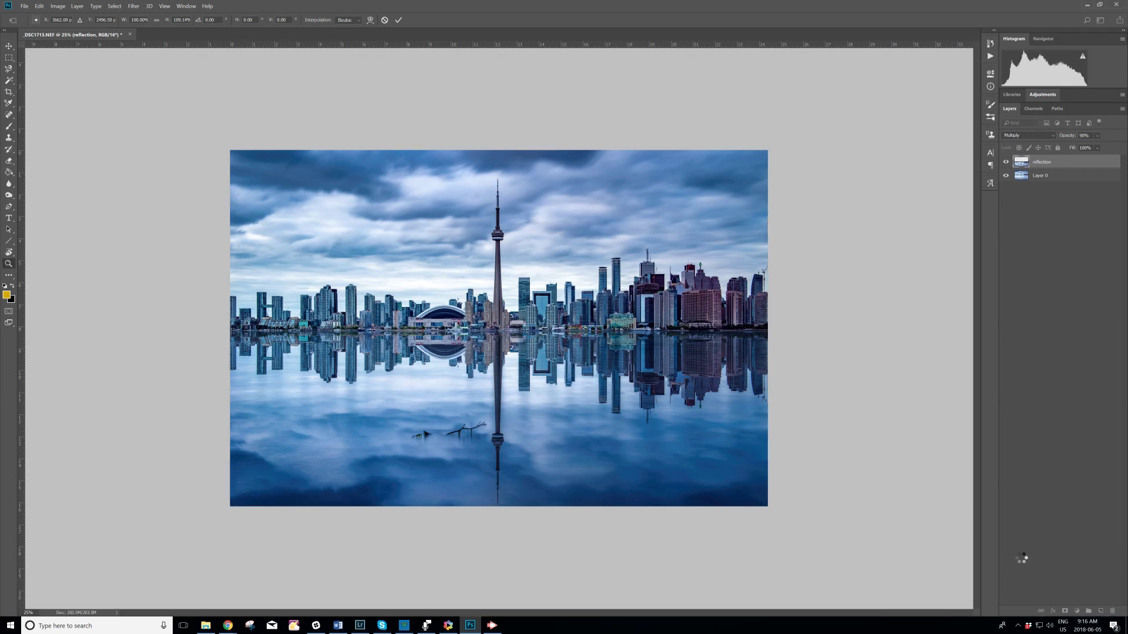
key("z")
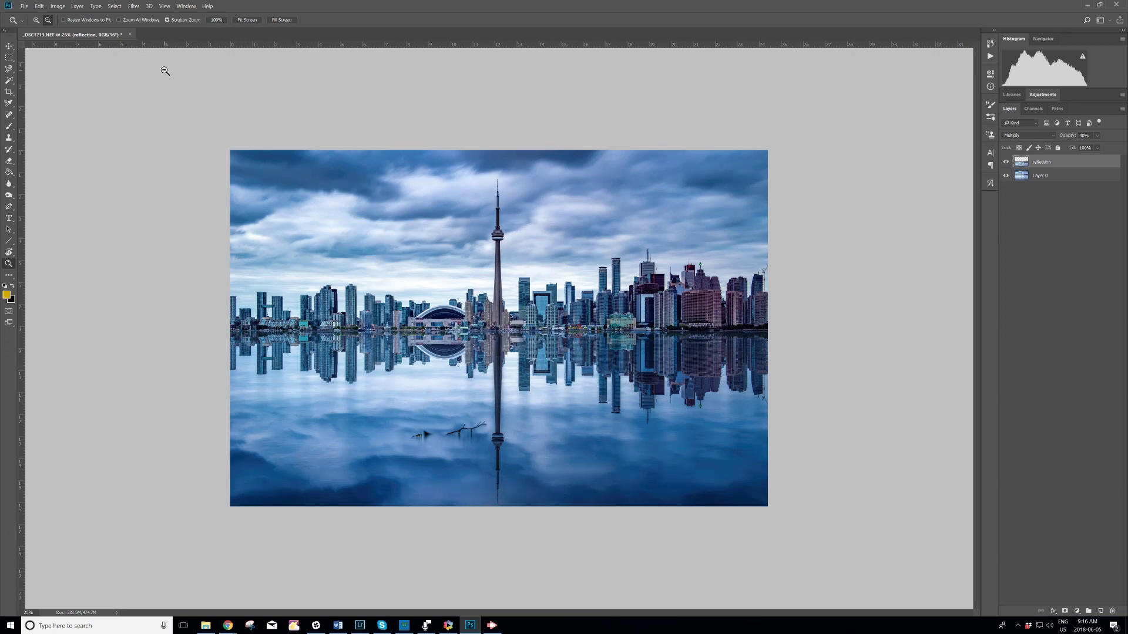
Close the skyline document, saving its changes
left_click(131, 35)
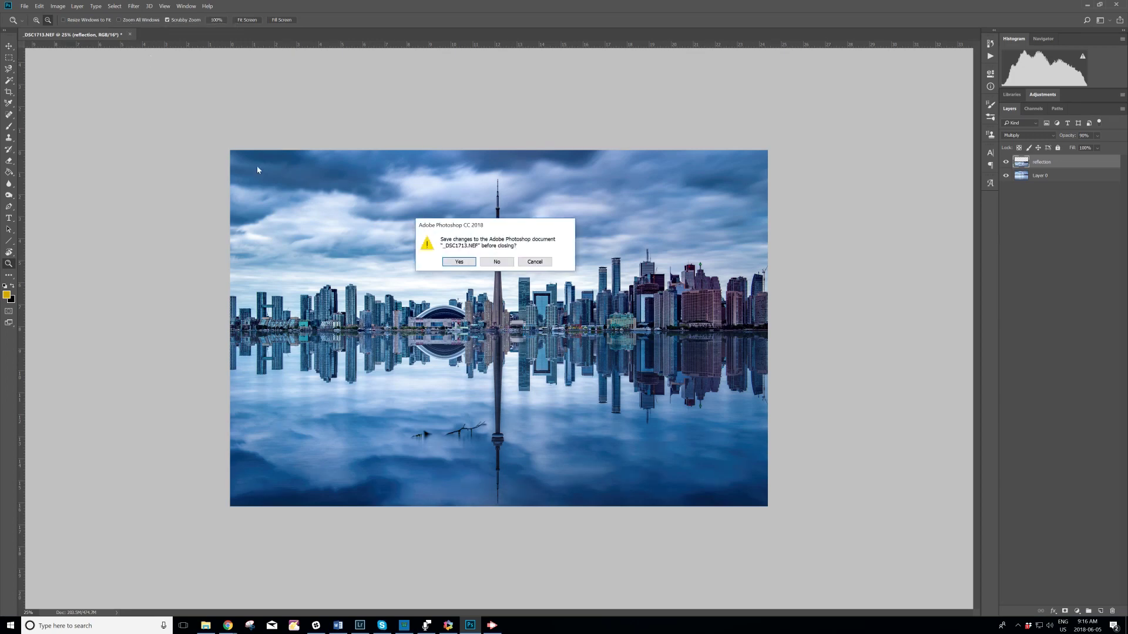
left_click(457, 264)
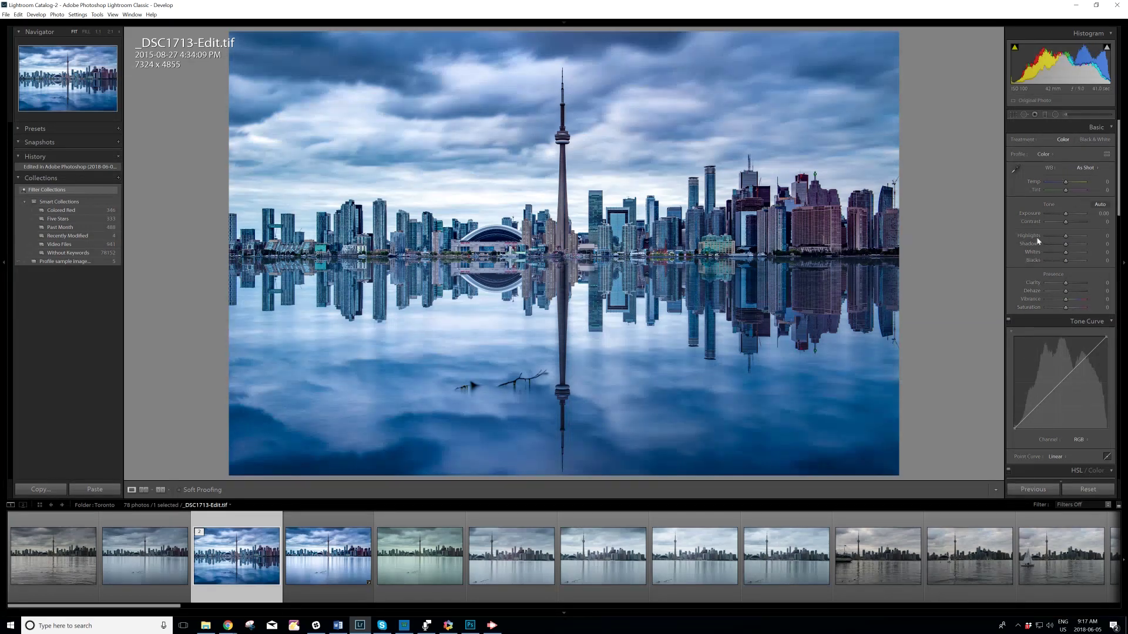
left_click_drag(1120, 159, 1115, 227)
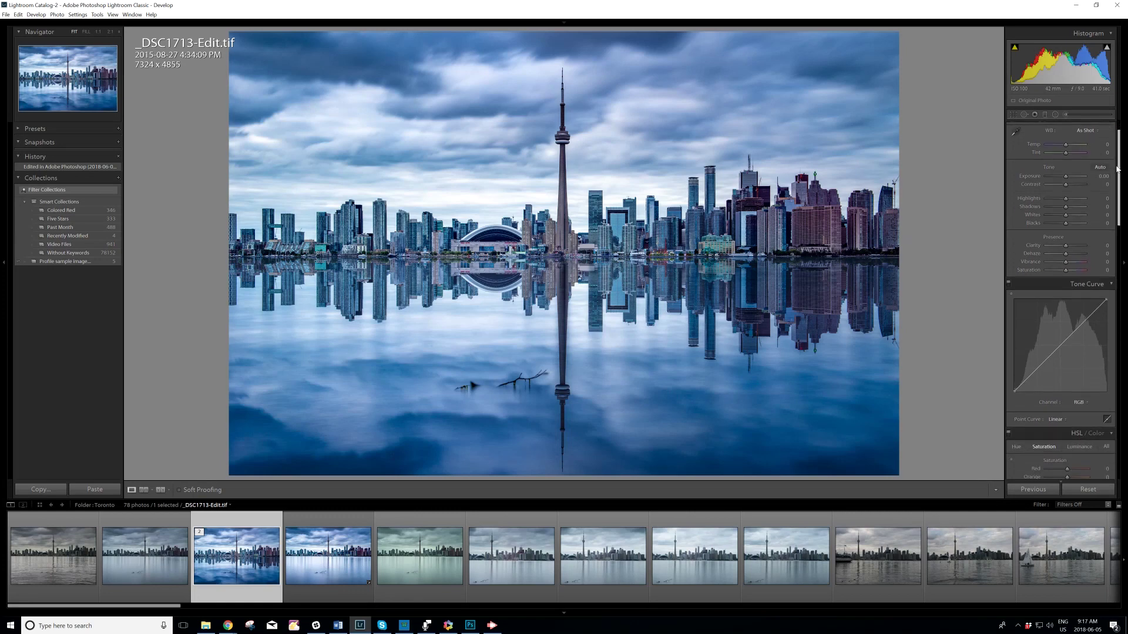
scroll(1090, 210, "down", 2)
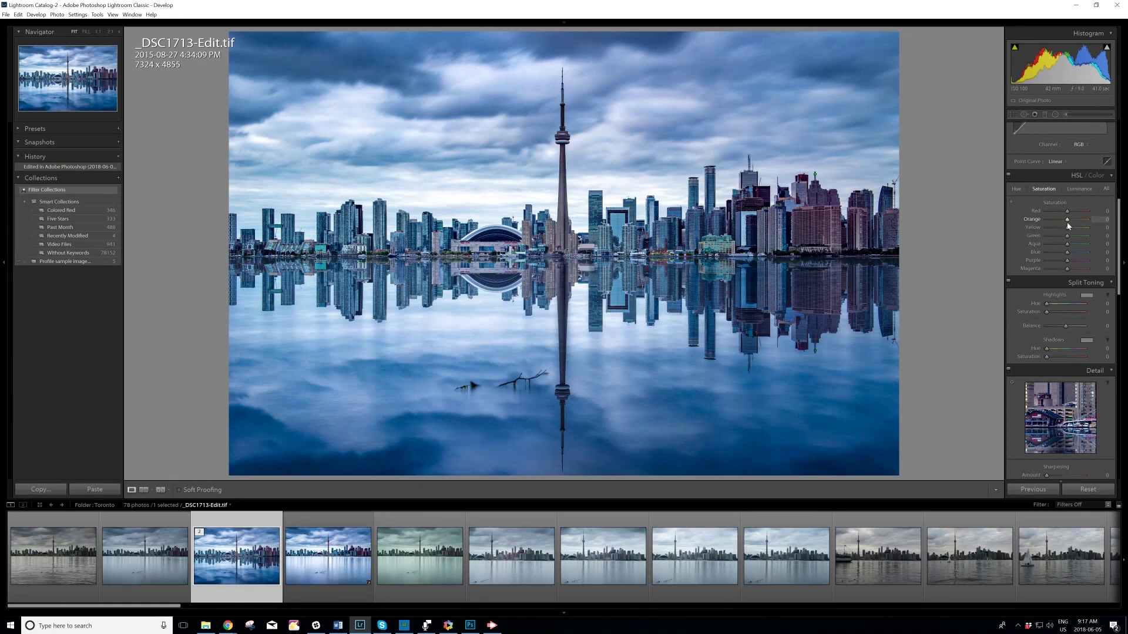
Raise Orange and Yellow HSL saturation, and reset Blue saturation to 0
left_click_drag(1067, 224, 1067, 225)
left_click_drag(1067, 231, 1067, 230)
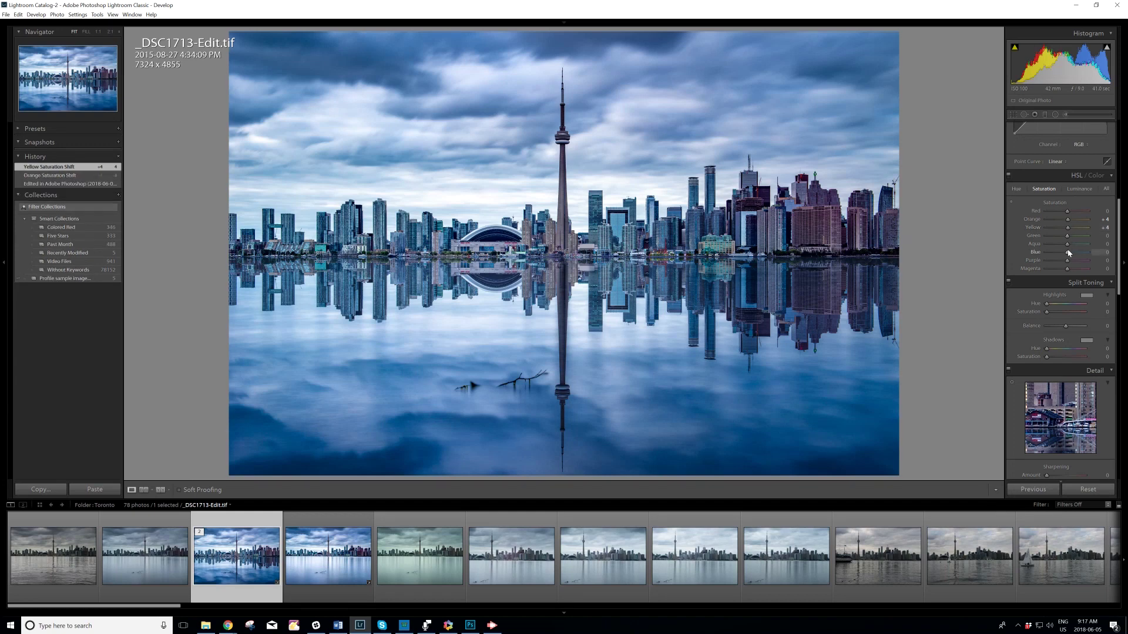
left_click_drag(1068, 254, 1069, 256)
left_click_drag(1069, 255, 1066, 255)
double_click(1037, 254)
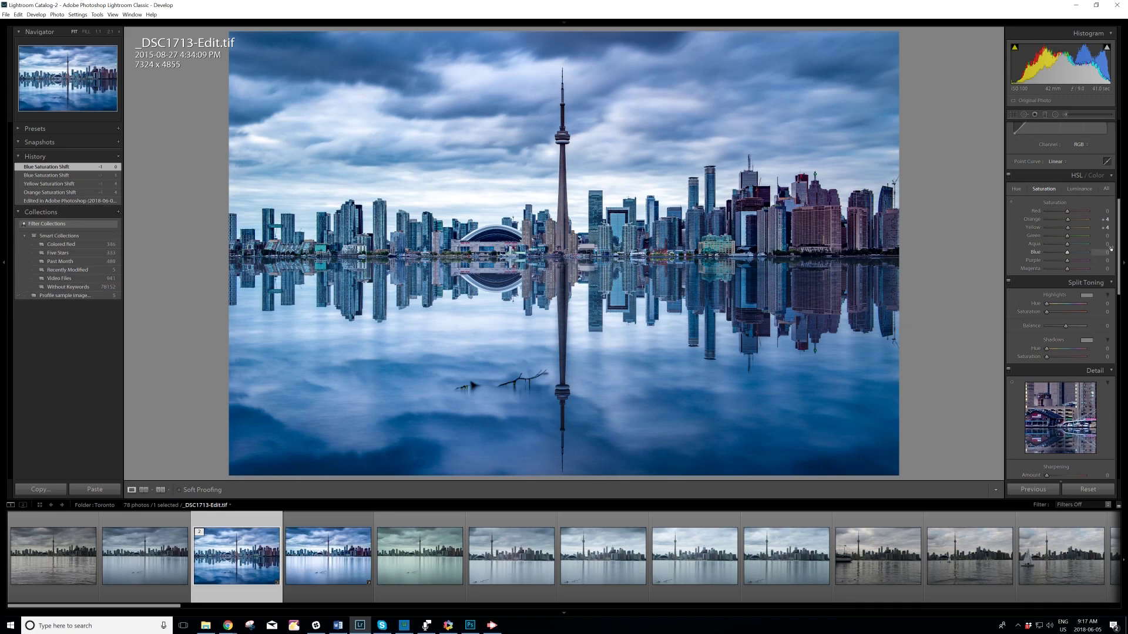
left_click_drag(1117, 241, 1120, 297)
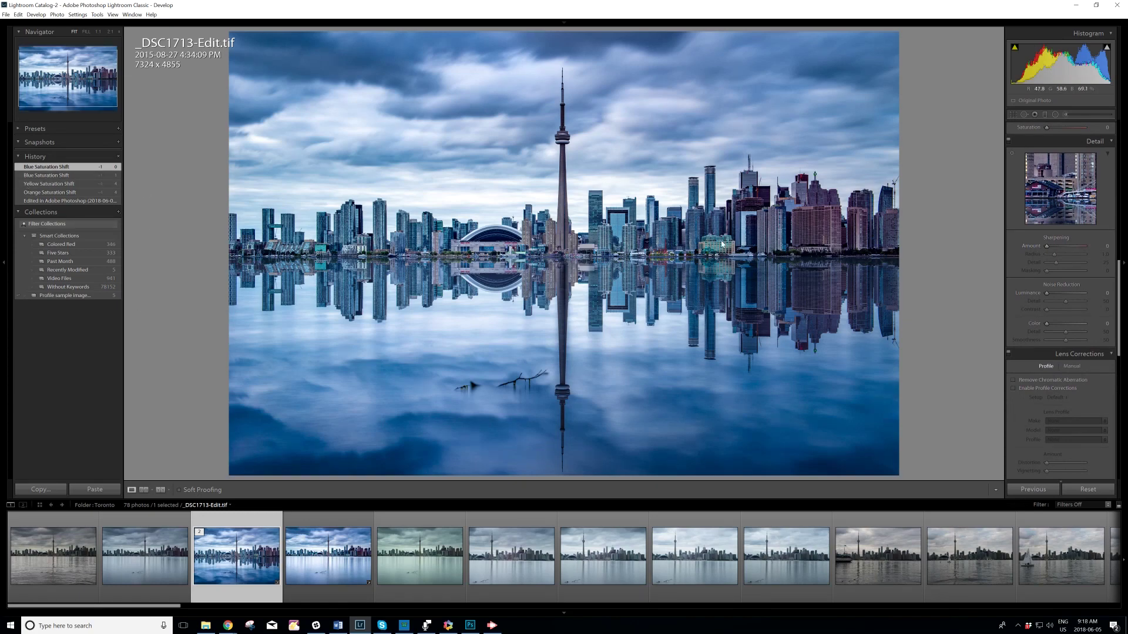
At 1:1 zoom, set Sharpening Amount to 74 and Luminance noise reduction to 13, then return to Fit
left_click(83, 79)
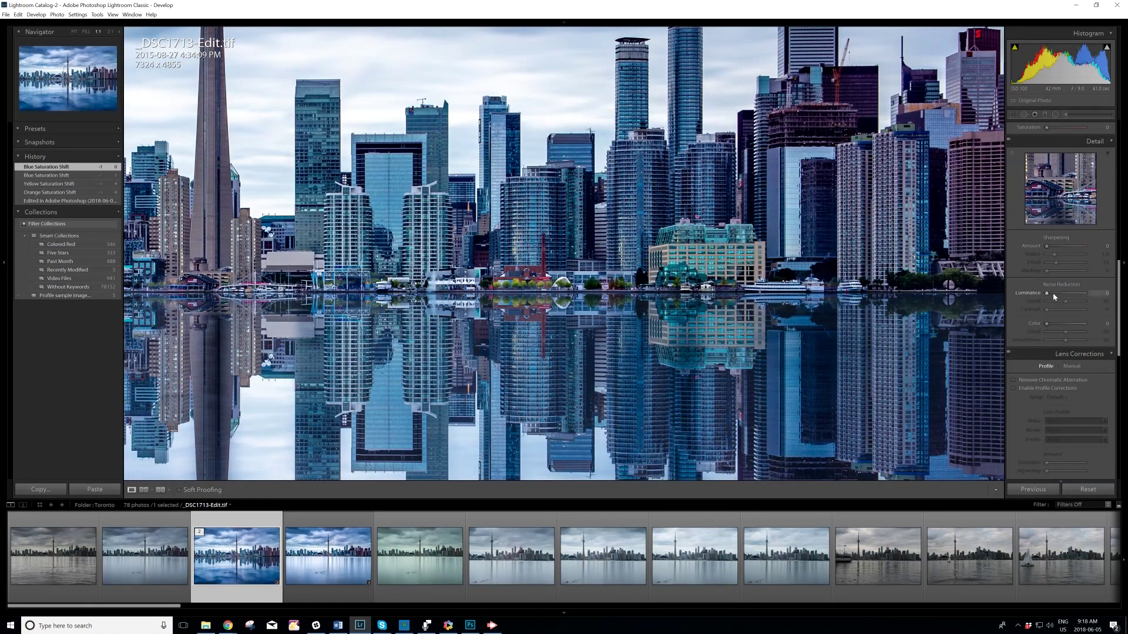
left_click_drag(1048, 250, 1068, 251)
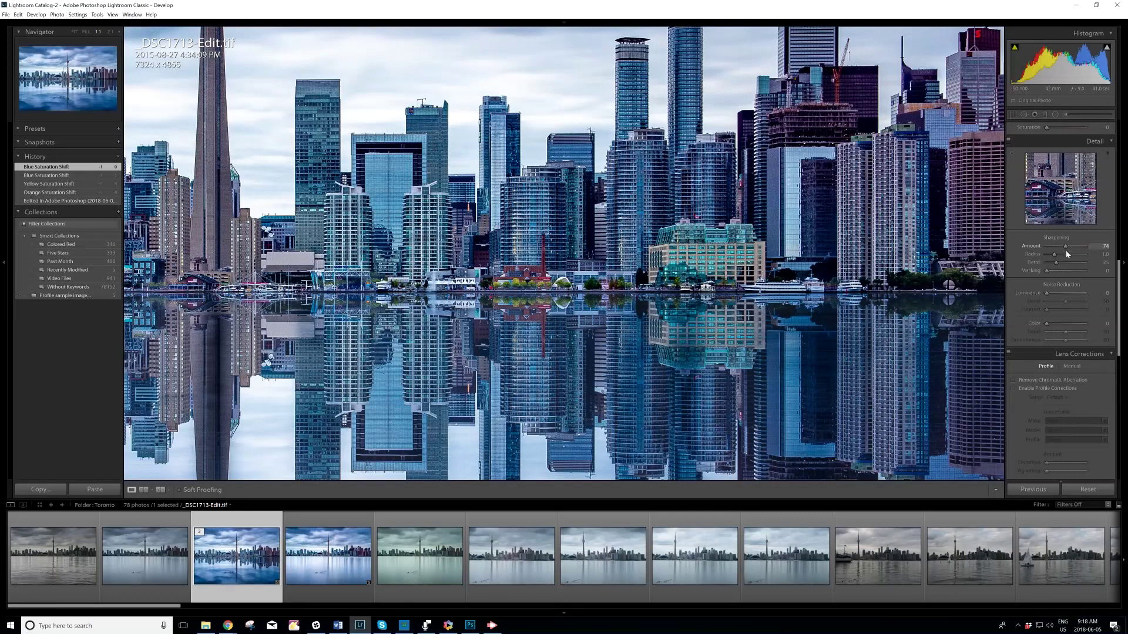
left_click_drag(1065, 250, 1066, 251)
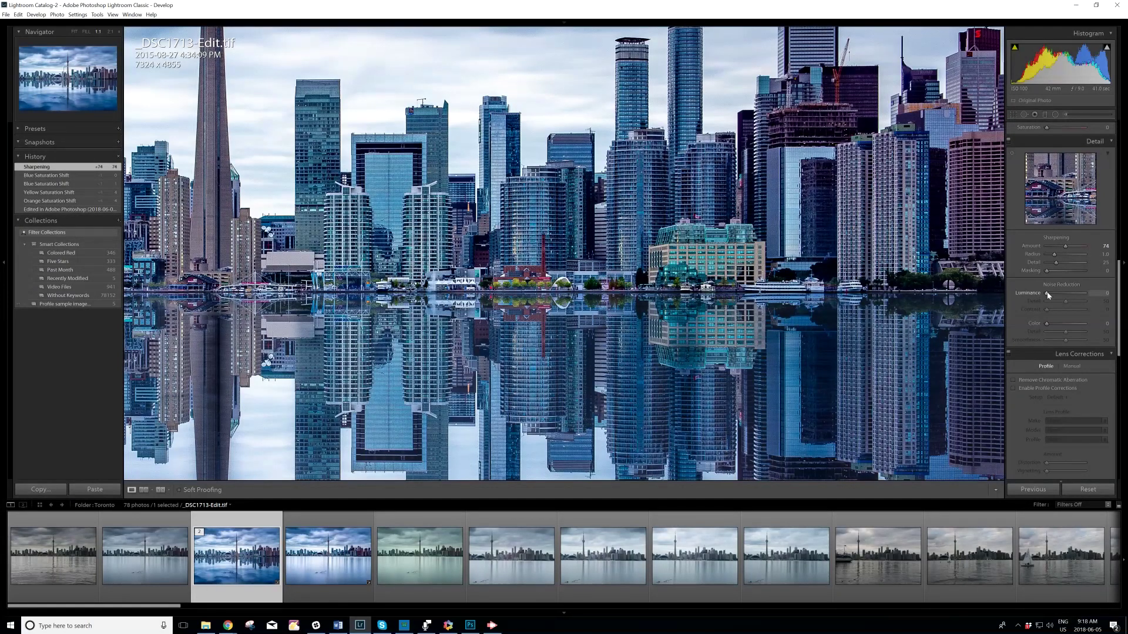
left_click_drag(1047, 295, 1051, 294)
left_click_drag(1053, 295, 1053, 296)
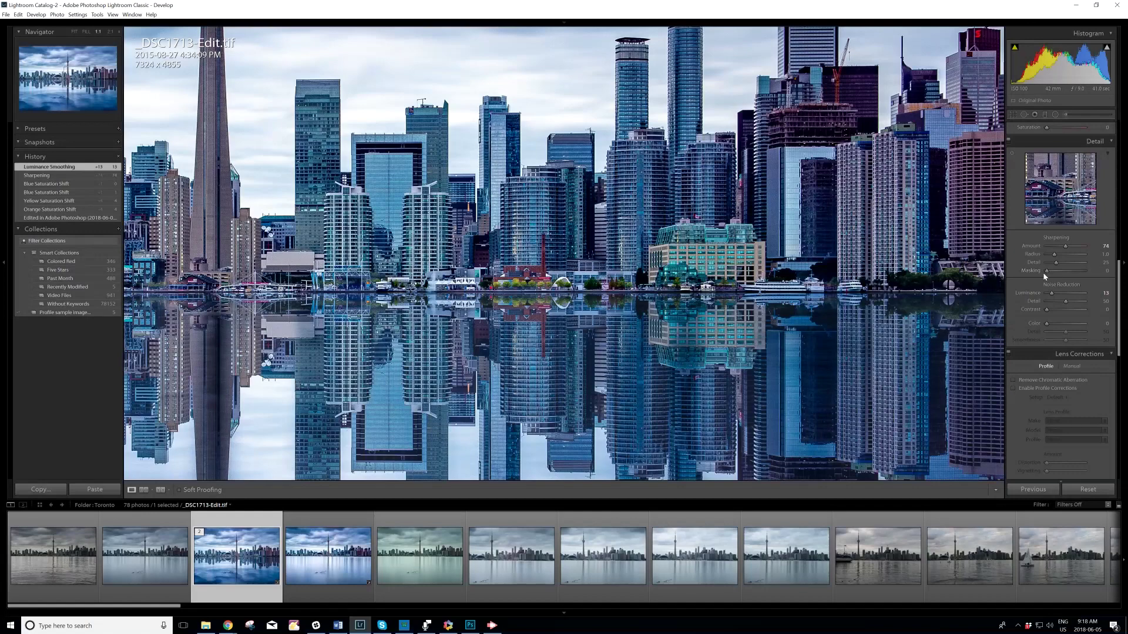
left_click(709, 182)
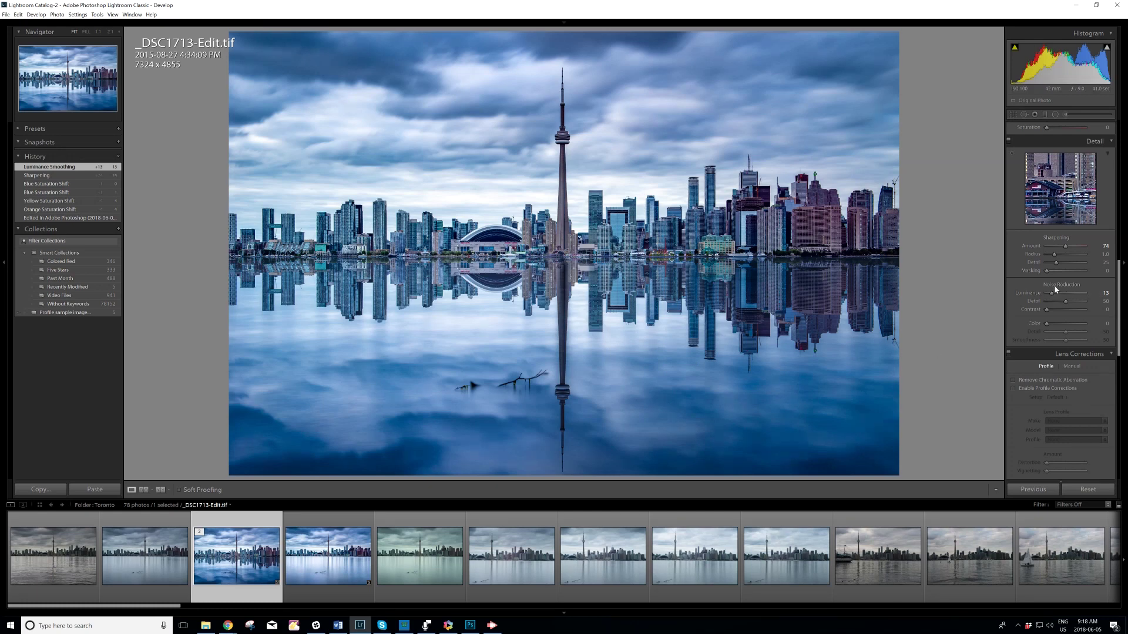
Alt-drag the Sharpening Masking slider to 77 while previewing the edge mask
left_click(1047, 270, "alt")
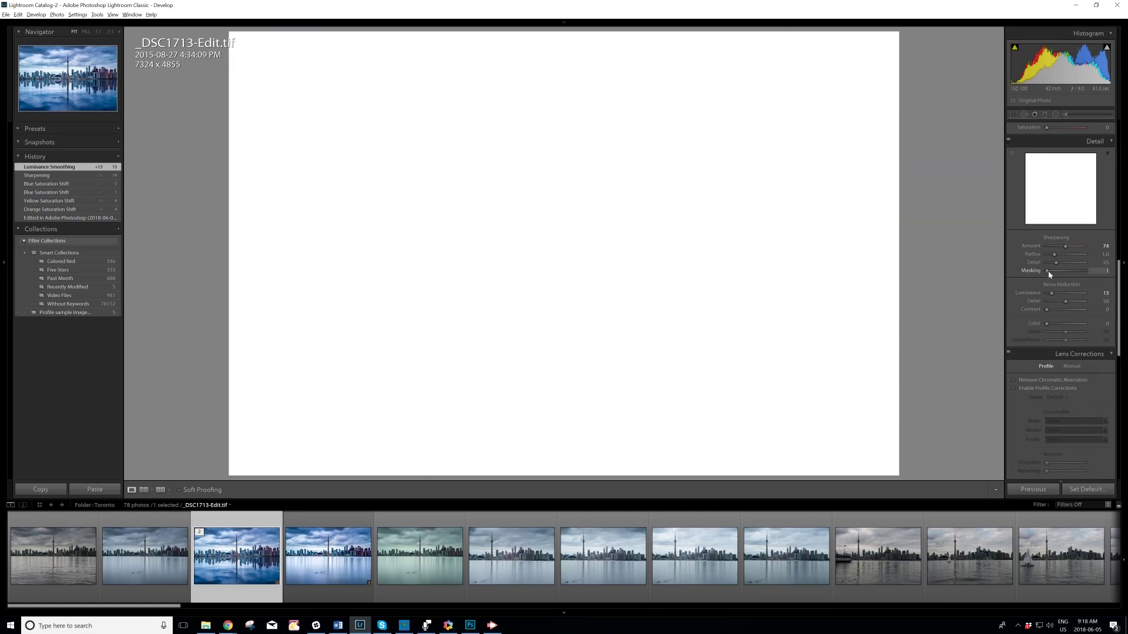
left_click_drag(1048, 271, 1062, 275)
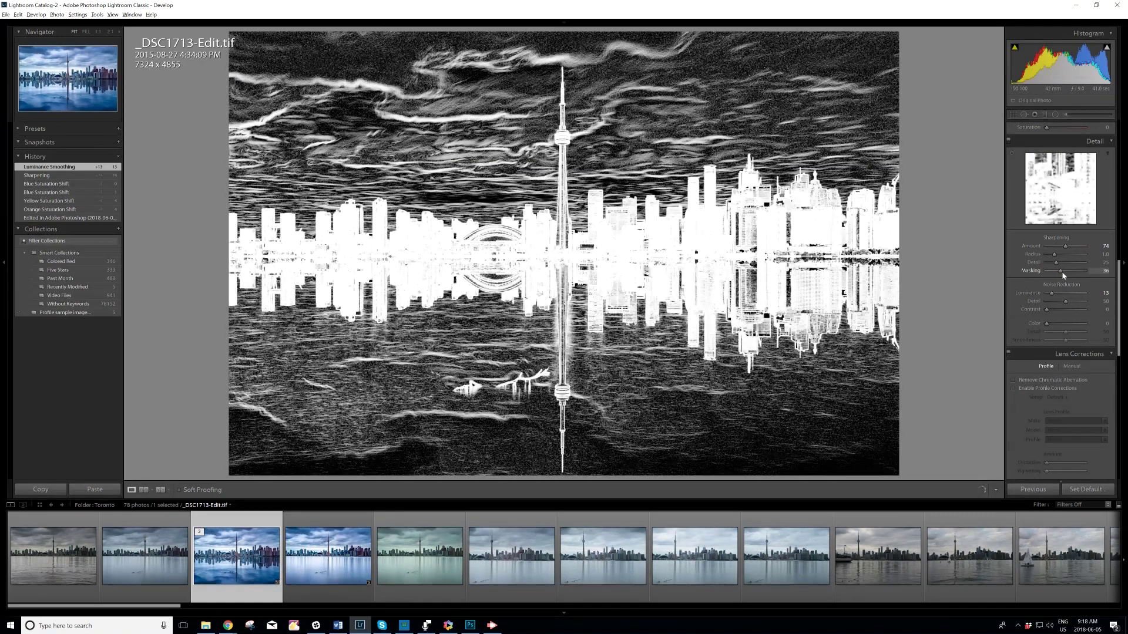
left_click_drag(1062, 275, 1076, 273)
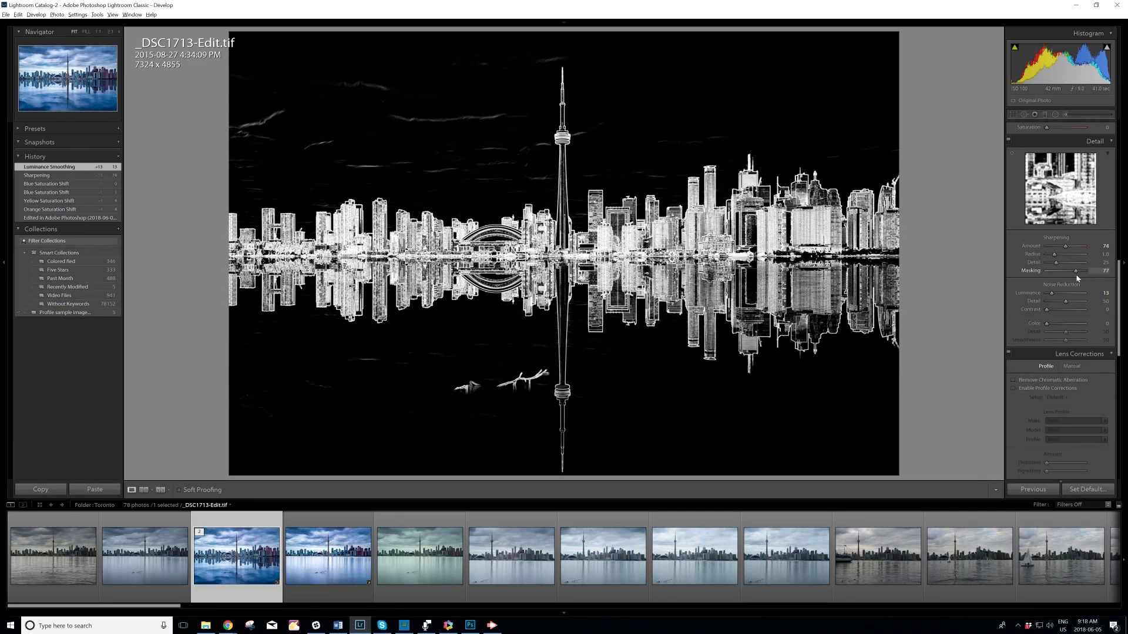
left_click_drag(1077, 276, 1077, 277)
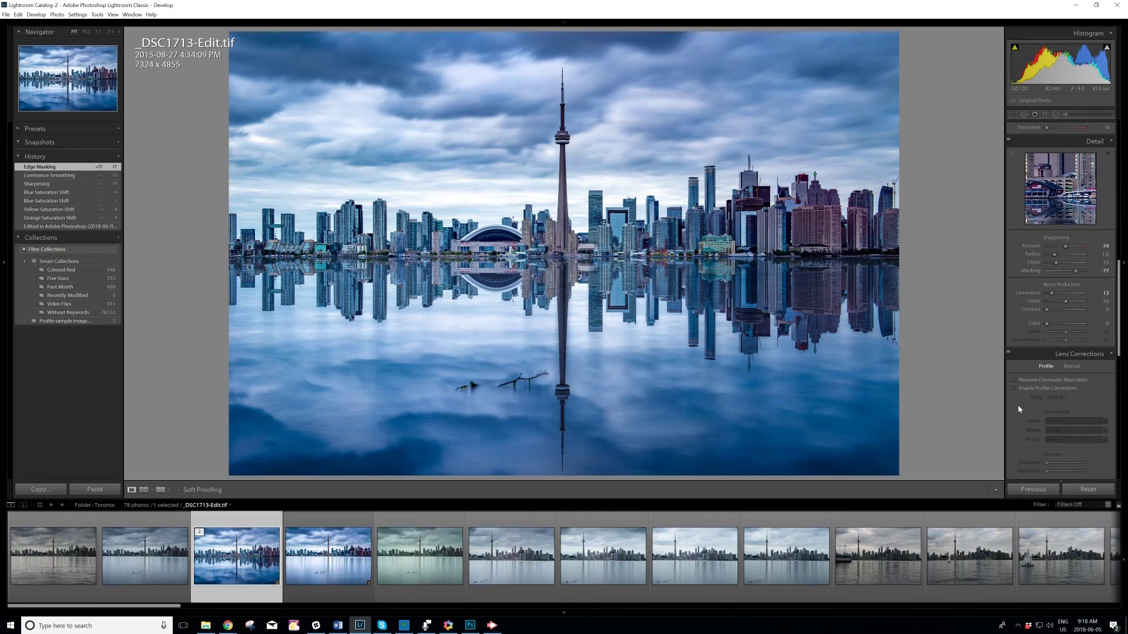
Enable Remove Chromatic Aberration and lens Profile Corrections in Lens Corrections
left_click(1013, 379)
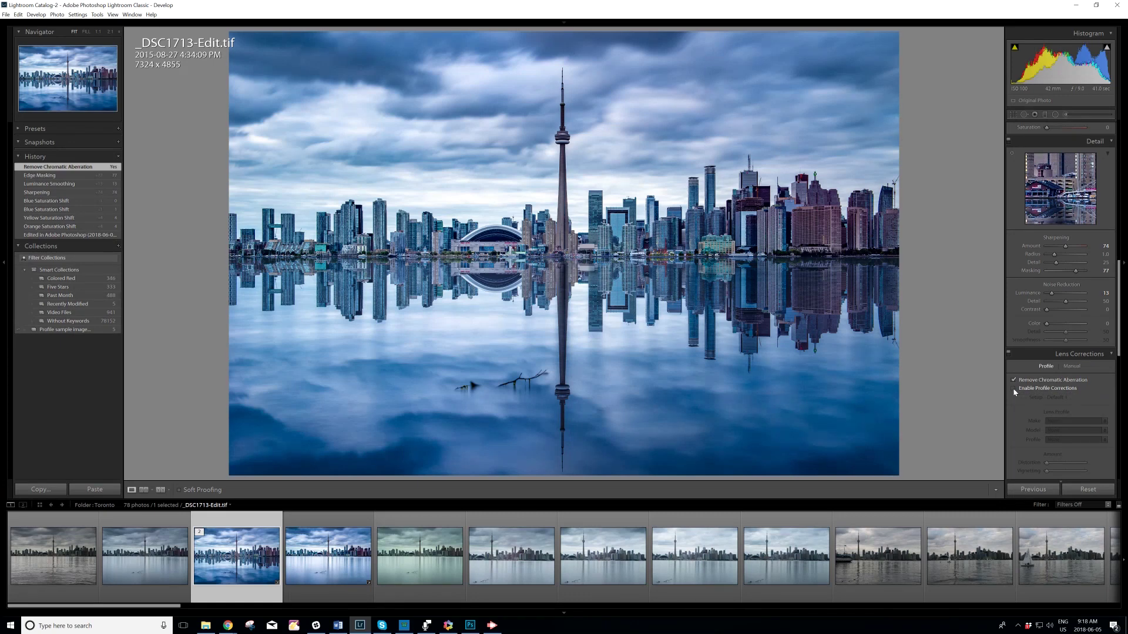
left_click(1014, 389)
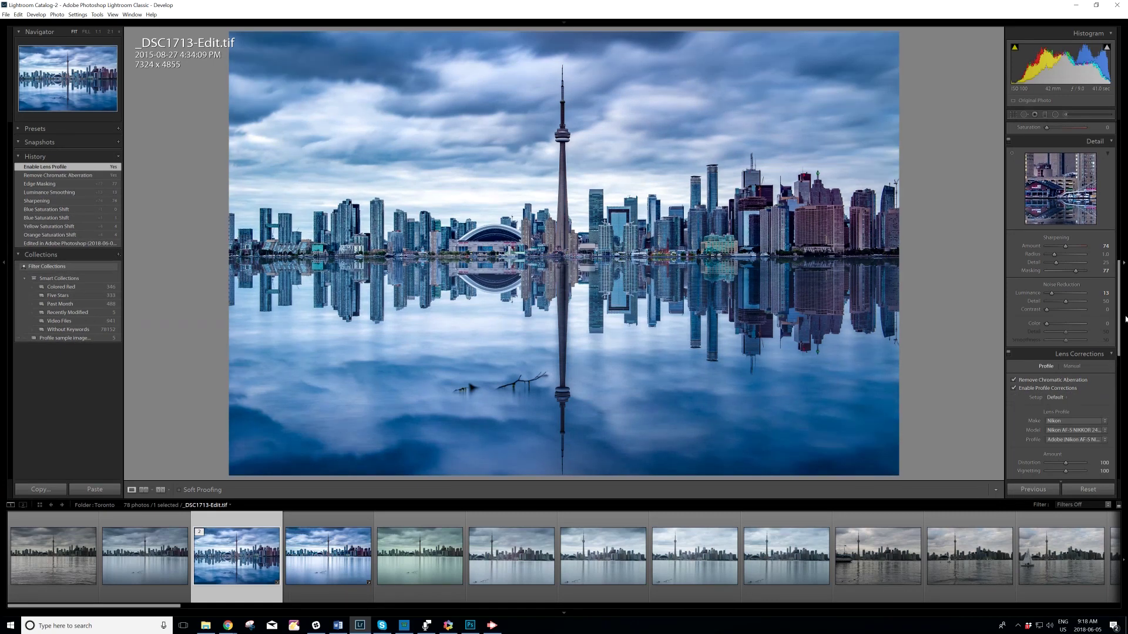
left_click_drag(1126, 319, 1124, 361)
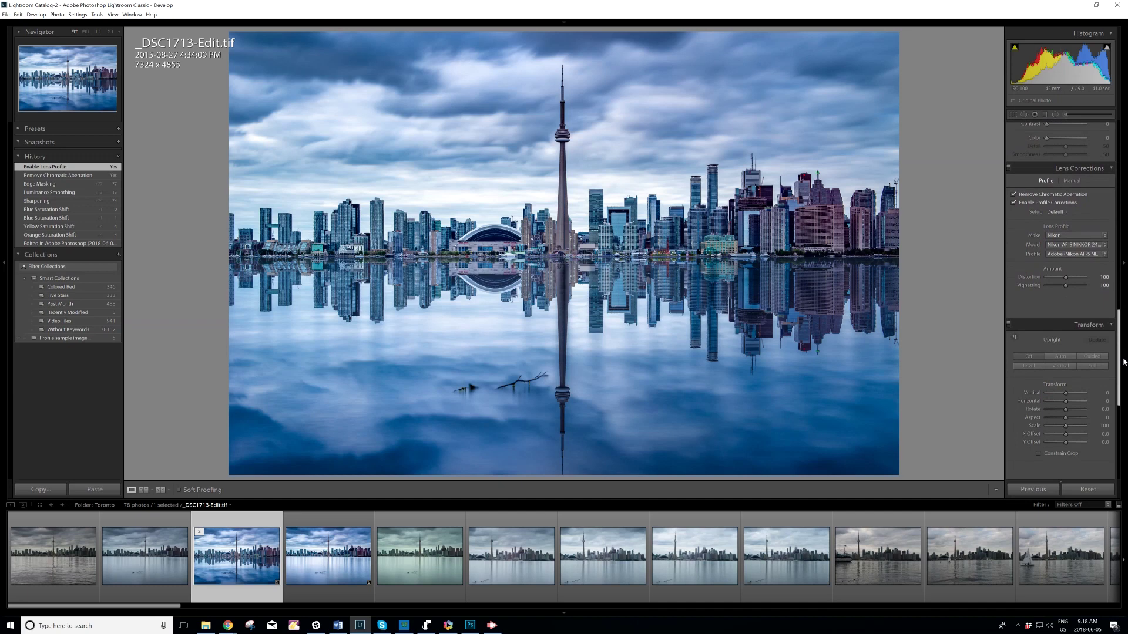
left_click_drag(1125, 362, 1125, 434)
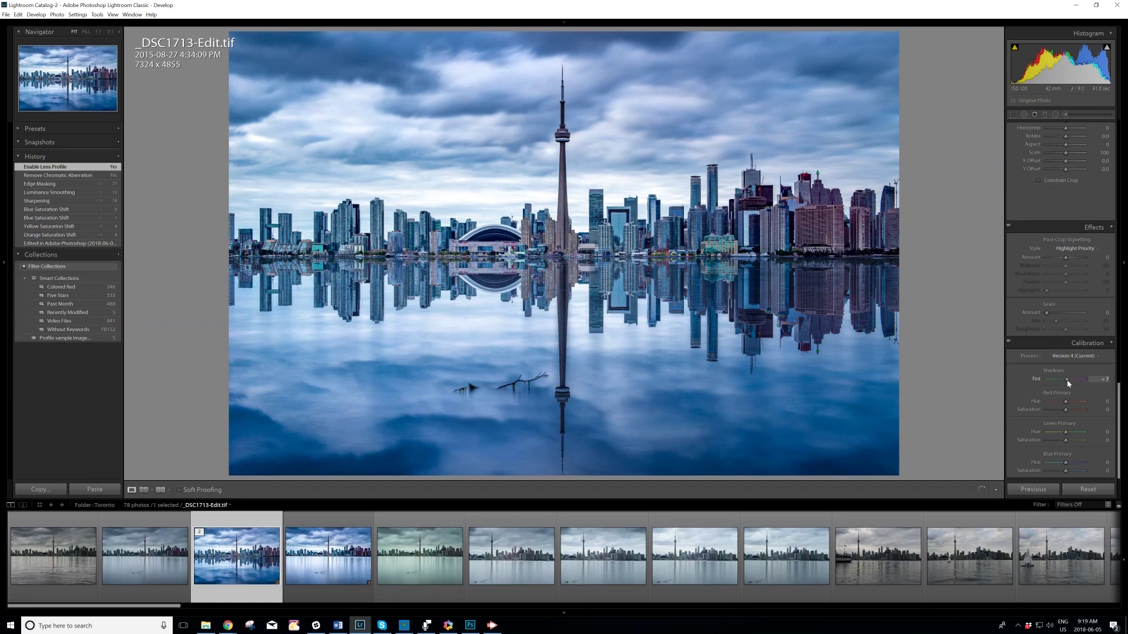
Set Calibration Shadows Tint to +5, trying Red and Green Primary Saturation, then resetting Green to zero
left_click_drag(1068, 380, 1067, 381)
left_click_drag(1067, 381, 1068, 383)
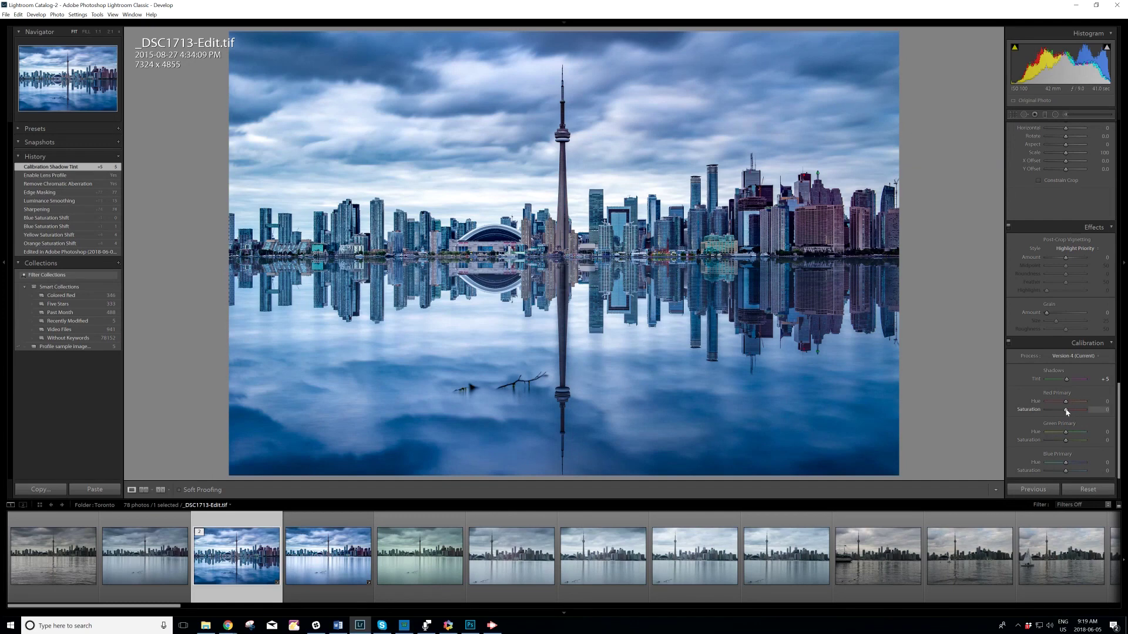
left_click_drag(1066, 411, 1065, 411)
left_click_drag(1065, 440, 1070, 440)
left_click_drag(1069, 442, 1067, 445)
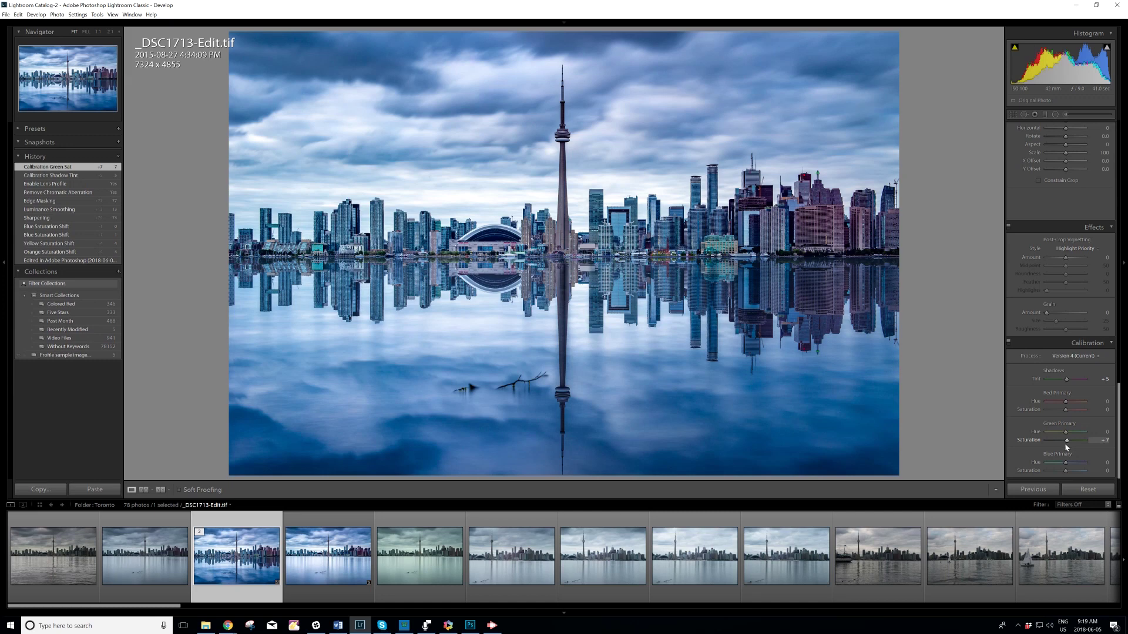
double_click(1032, 440)
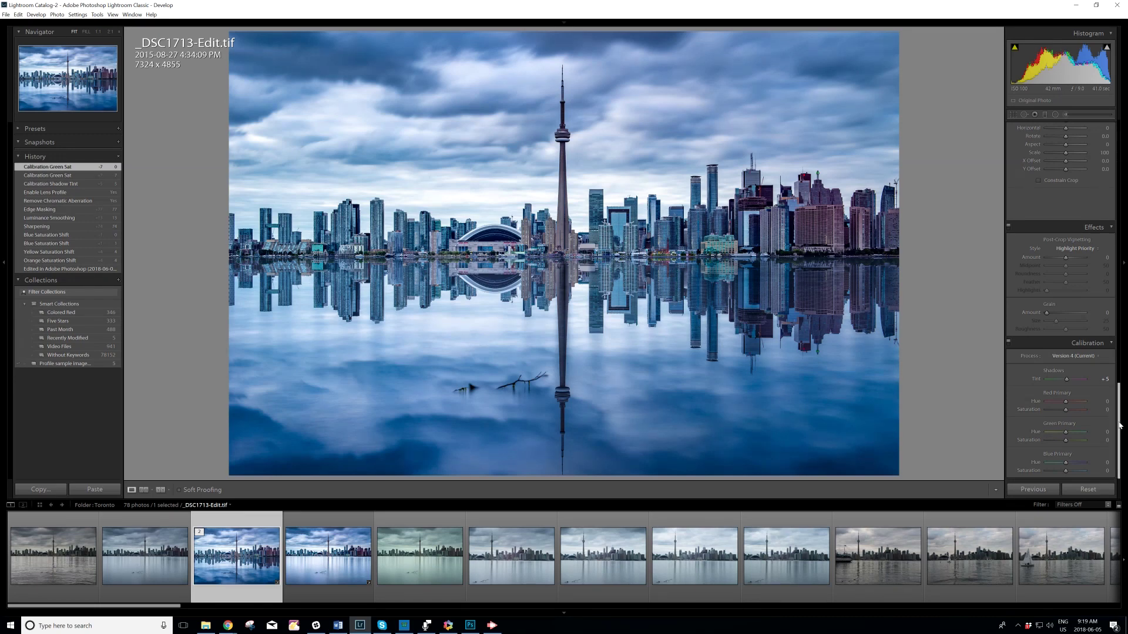
left_click(151, 562)
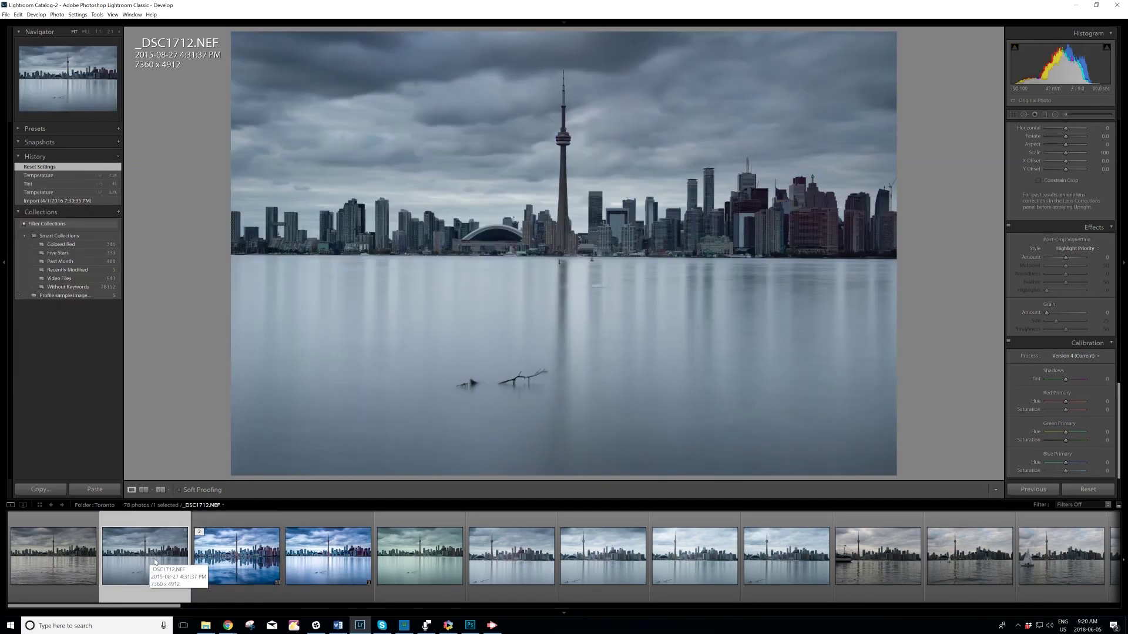
left_click(238, 557)
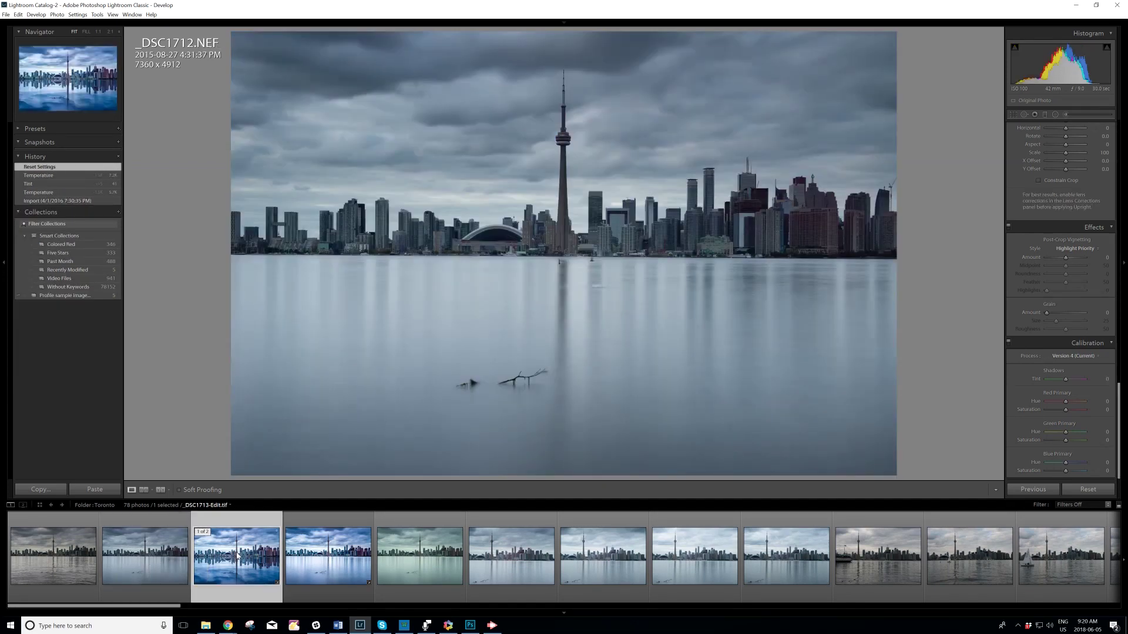